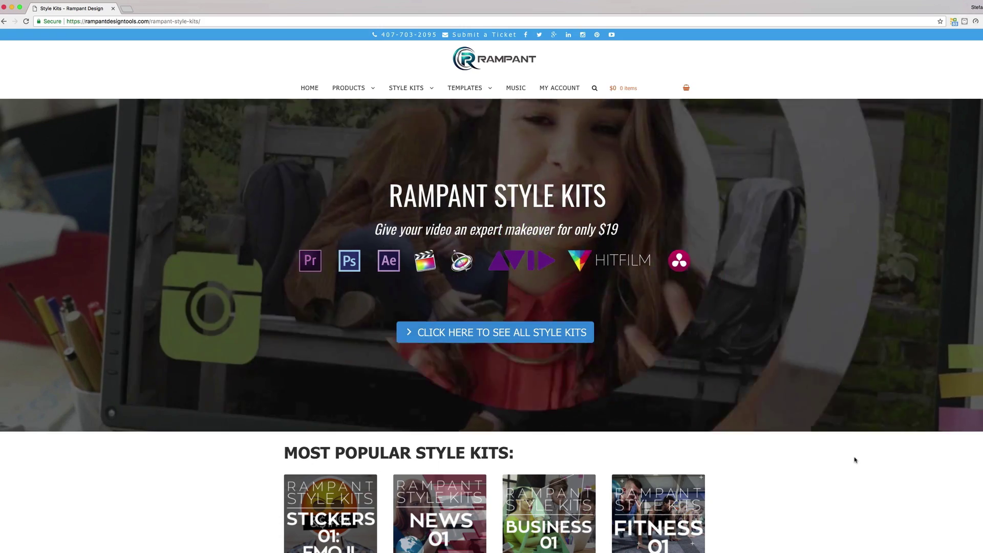
# Step: Scroll the Rampant Style Kits page down to the Most Popular Style Kits grid and prices
pyautogui.scroll(-3, 855, 460)
pyautogui.scroll(-8, 855, 460)
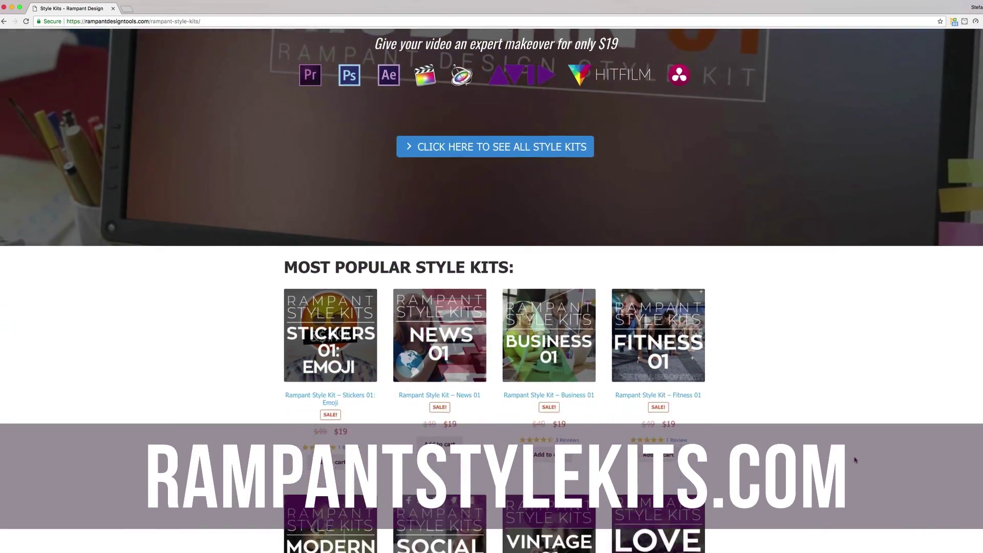
pyautogui.scroll(-8, 854, 460)
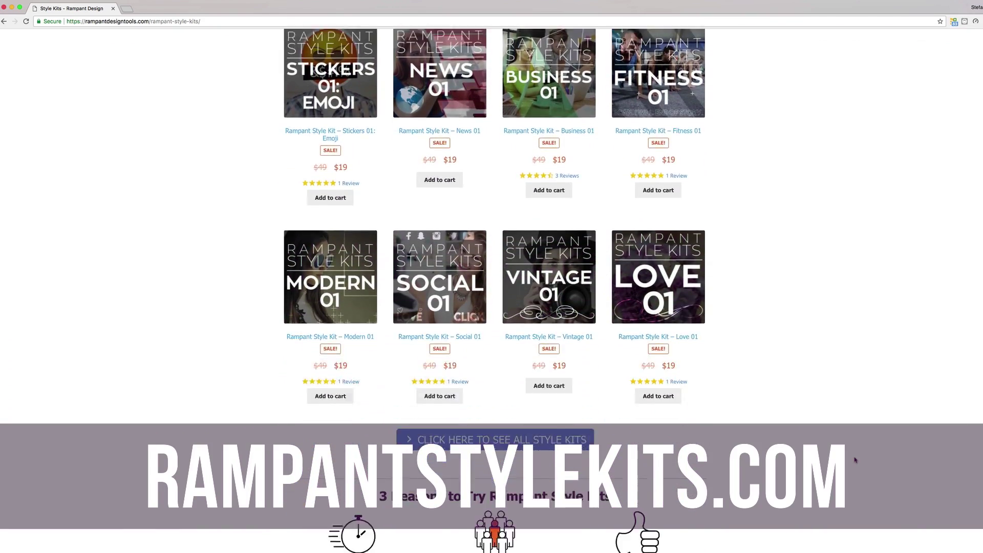
pyautogui.scroll(-2, 854, 459)
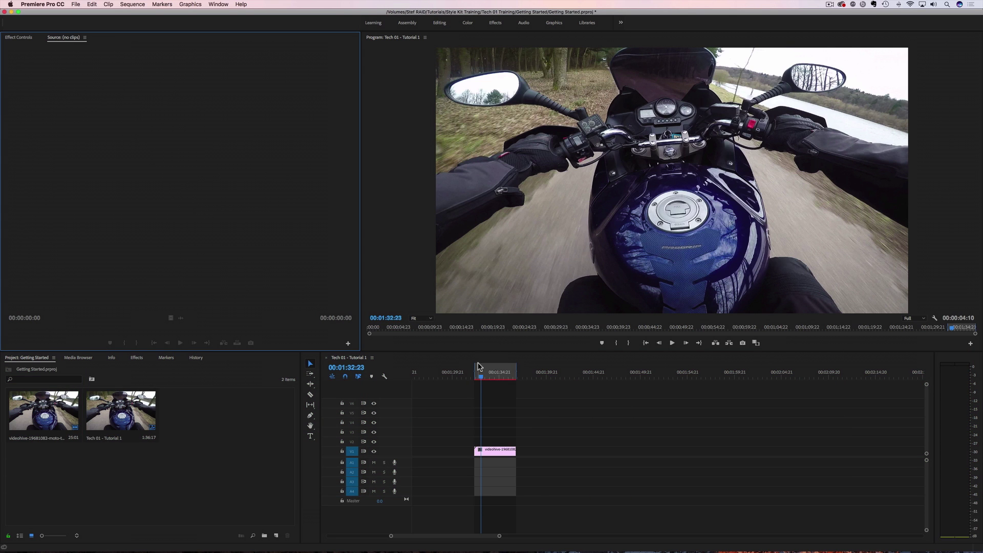
pyautogui.moveTo(481, 381)
pyautogui.mouseDown()
pyautogui.moveTo(494, 380)
pyautogui.moveTo(474, 381)
pyautogui.mouseUp()
pyautogui.press('space')
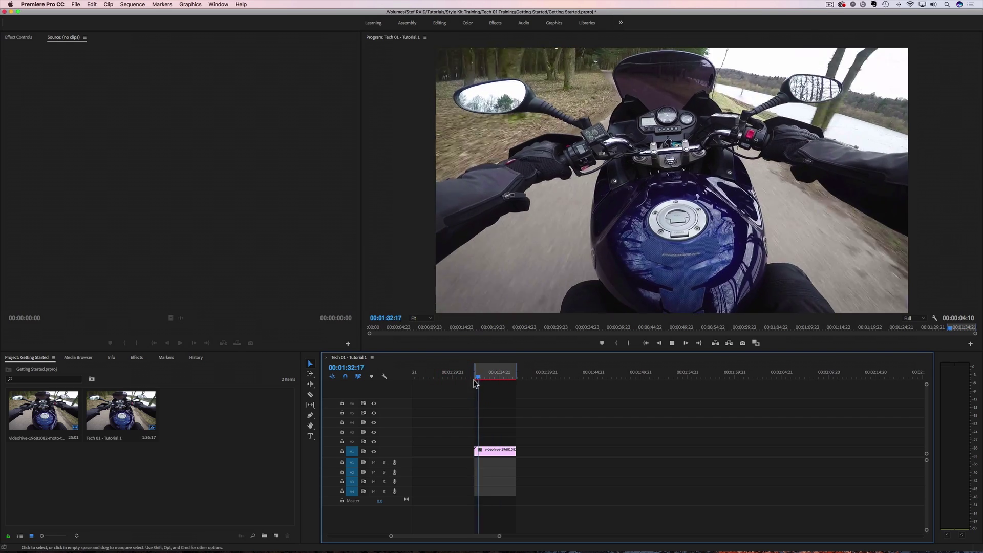
pyautogui.press('space')
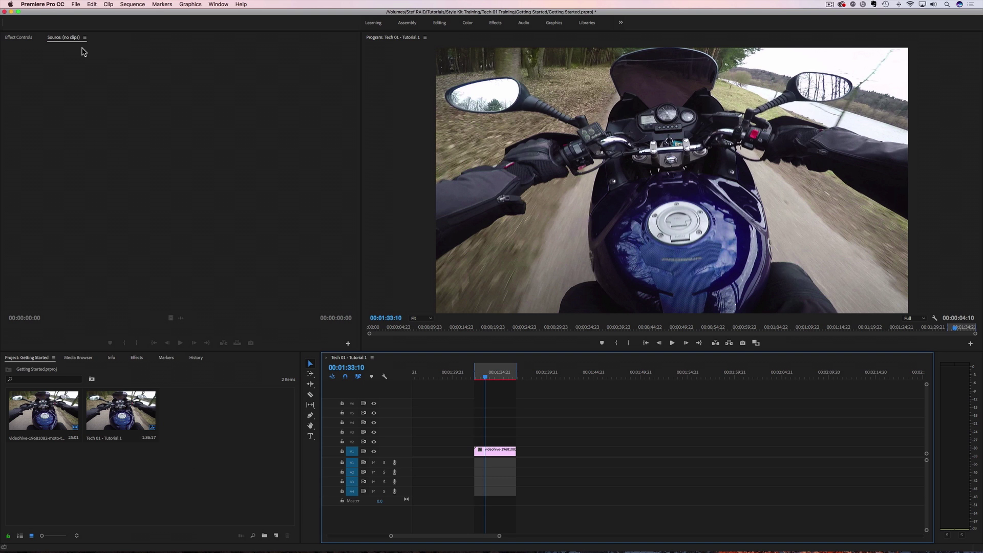
# Step: Start a File > Import of media, then cancel it without importing anything
pyautogui.click(73, 4)
pyautogui.click(102, 191)
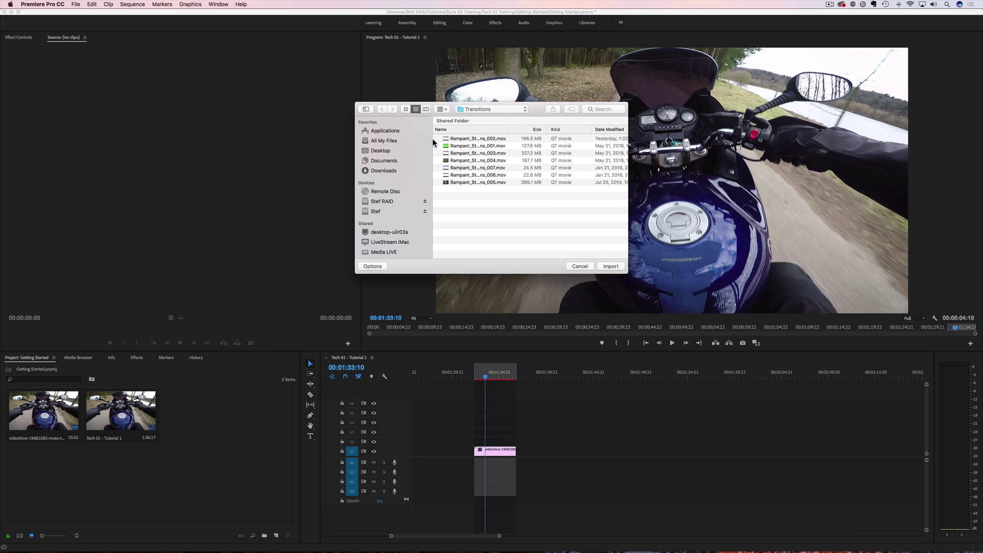
pyautogui.click(580, 267)
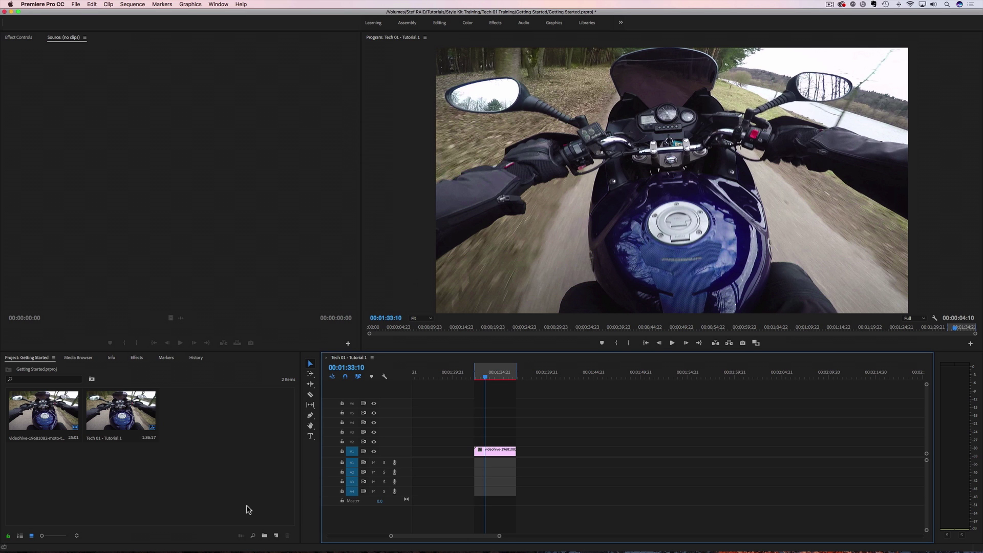
# Step: Drag the five Tech 01 folders, Animated Background Elements through Transitions, from Finder into the Project panel
pyautogui.click(33, 537)
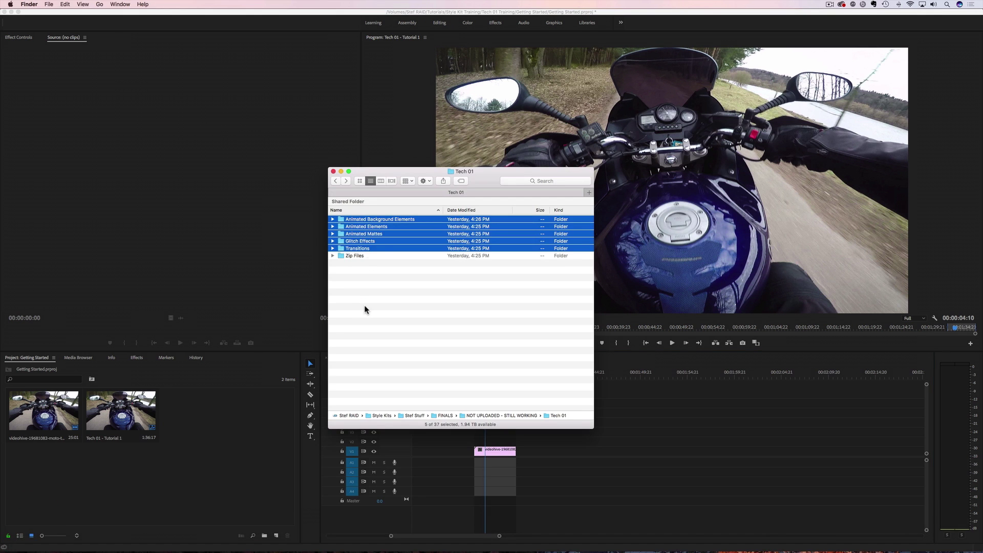
pyautogui.click(367, 251)
pyautogui.click(358, 219)
pyautogui.keyDown('shift'); pyautogui.click(357, 248); pyautogui.keyUp('shift')
pyautogui.moveTo(361, 233); pyautogui.dragTo(223, 437)
pyautogui.click(235, 270)
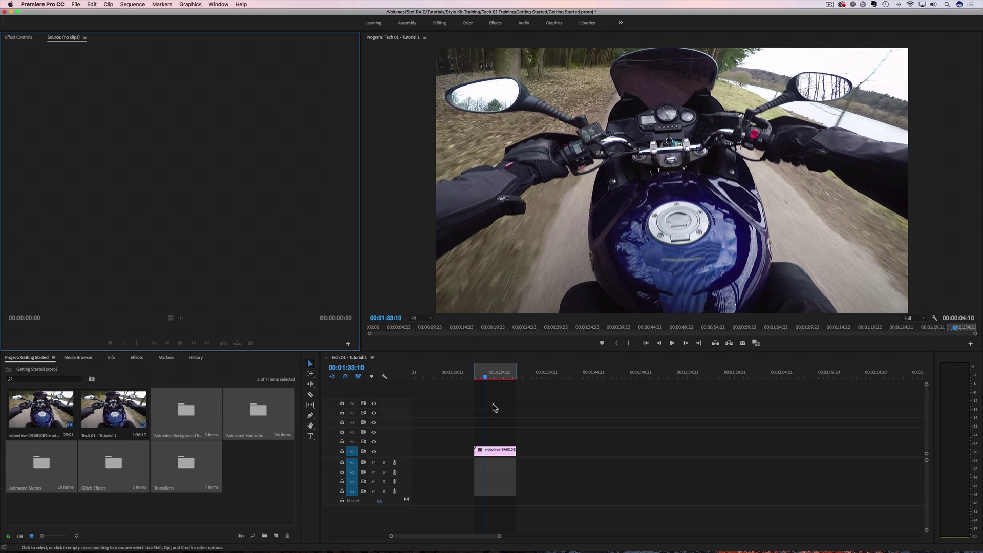
# Step: Open the Animated Mattes folder as a bin and dock it in the Source panel group
pyautogui.click(254, 468)
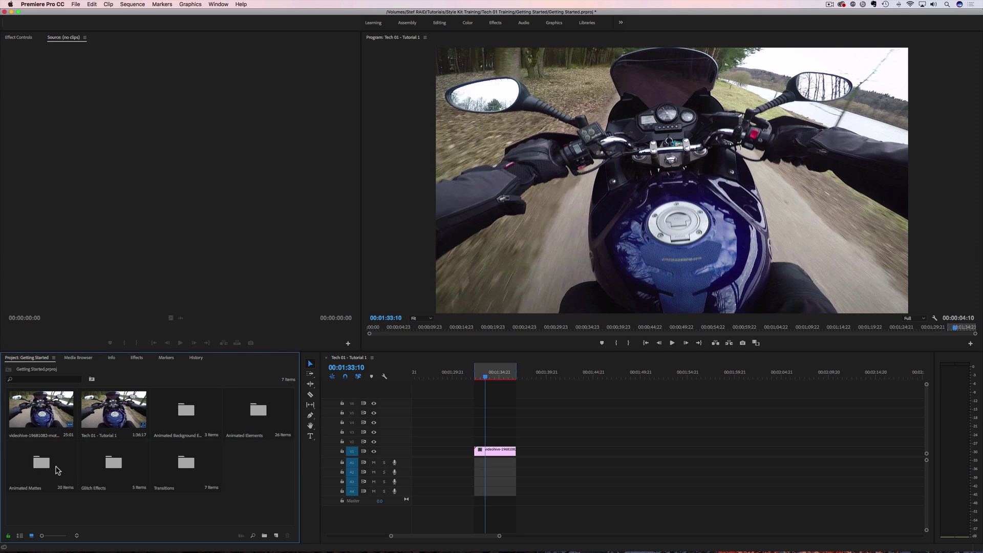
pyautogui.doubleClick(41, 464)
pyautogui.moveTo(81, 359); pyautogui.dragTo(120, 38)
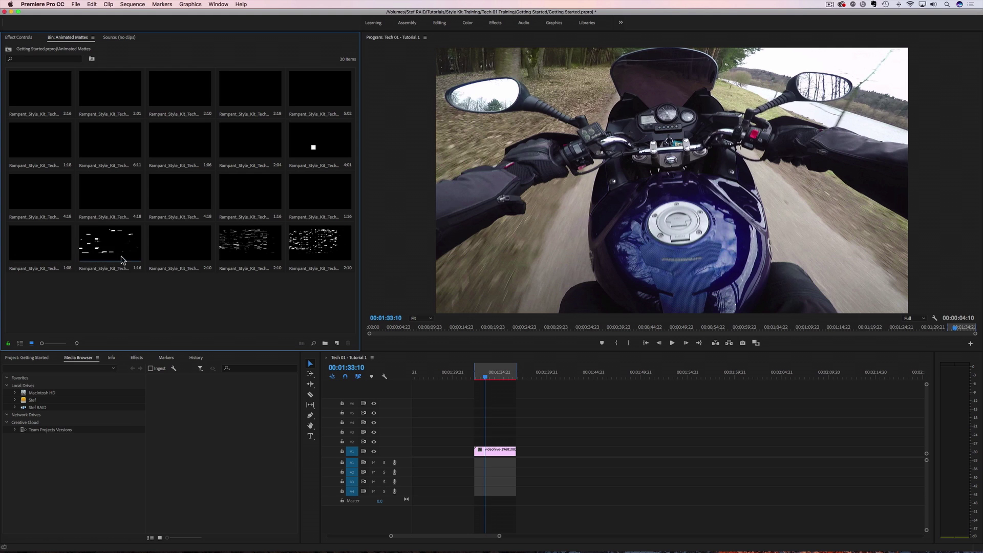
# Step: Place the Animated Mattes 01A clip on V2, preview it, and show its Effect Controls
pyautogui.click(20, 253)
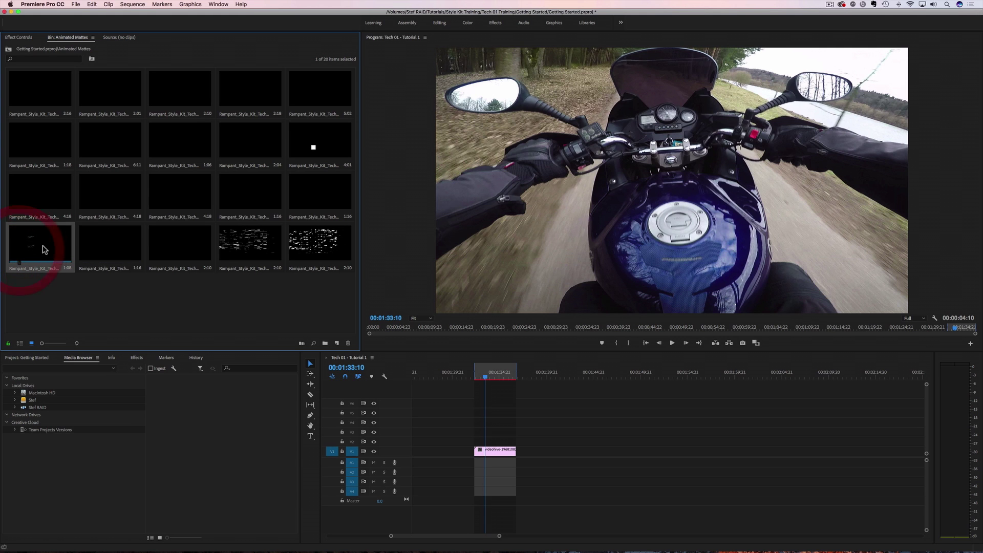
pyautogui.moveTo(20, 247); pyautogui.dragTo(478, 443)
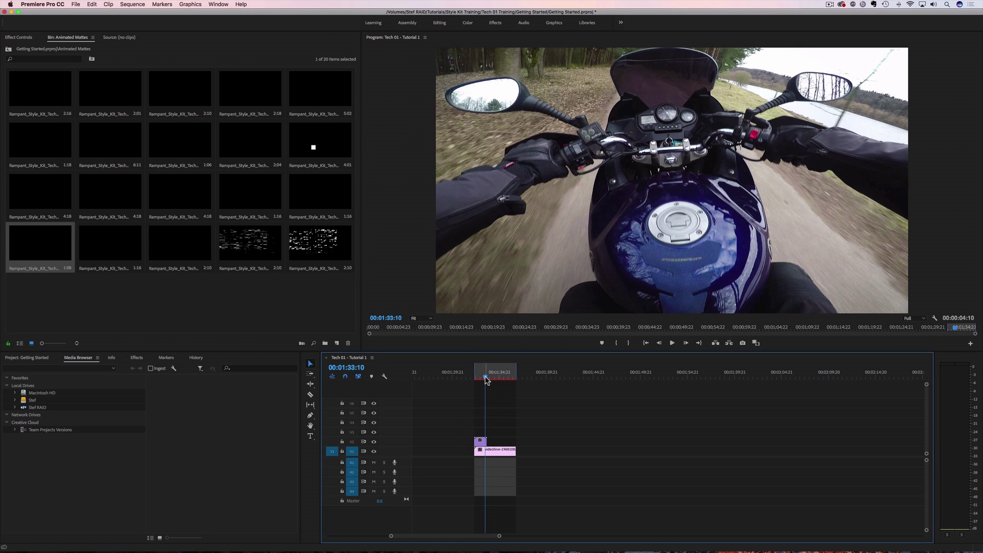
pyautogui.moveTo(486, 379); pyautogui.dragTo(473, 381)
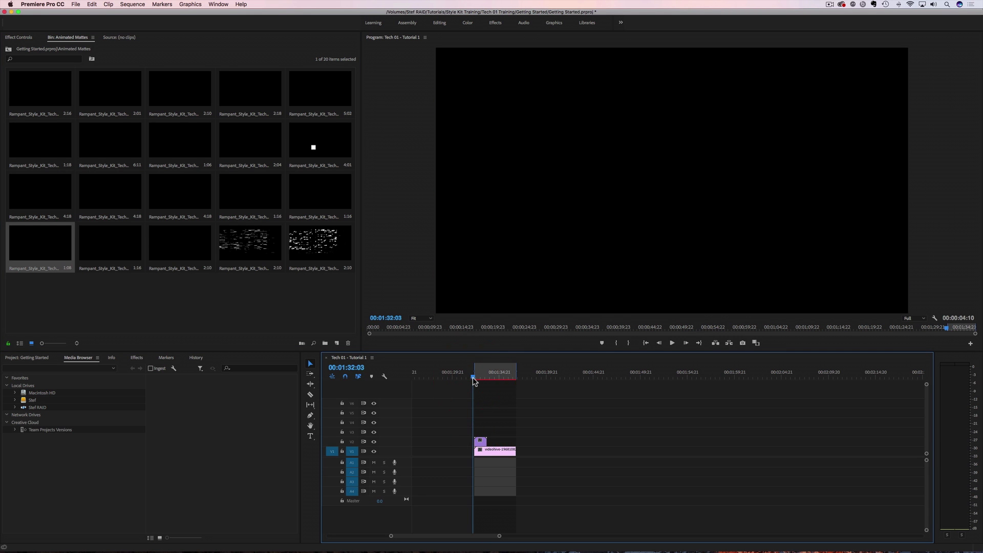
pyautogui.press('space')
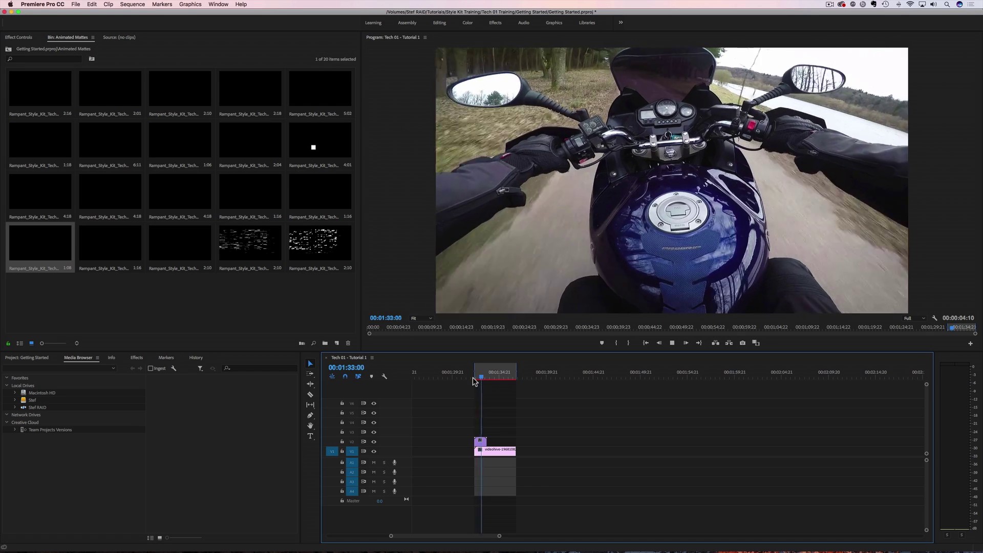
pyautogui.click(474, 380)
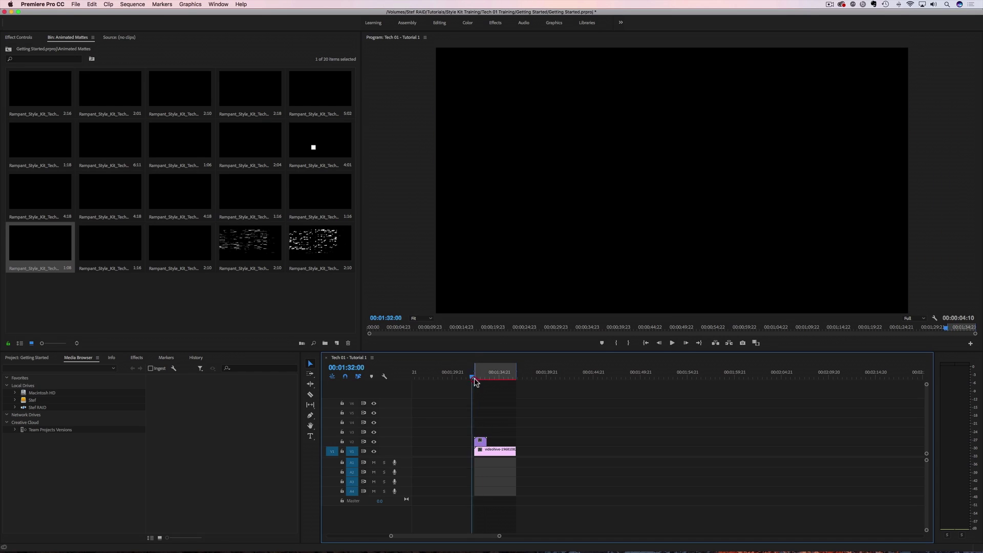
pyautogui.click(476, 380)
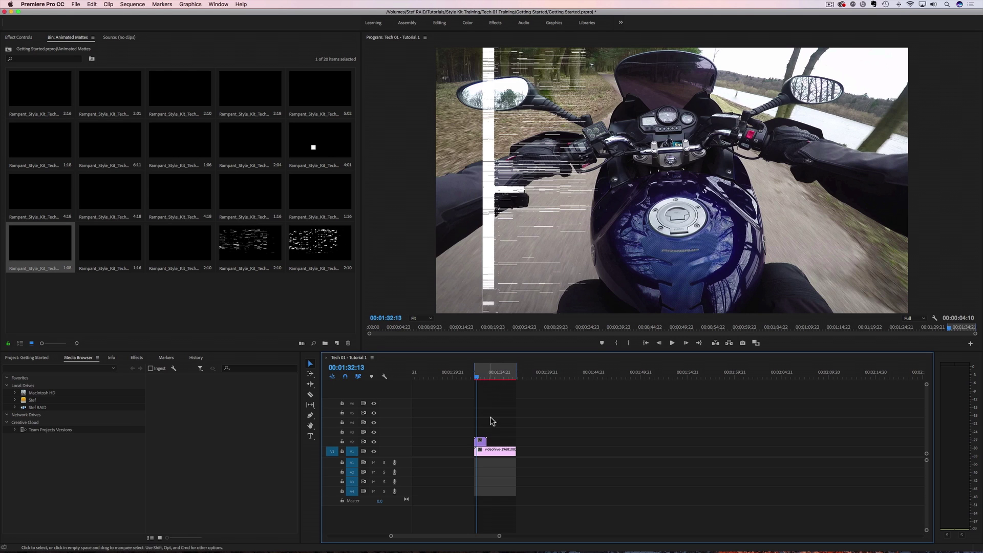
pyautogui.click(483, 443)
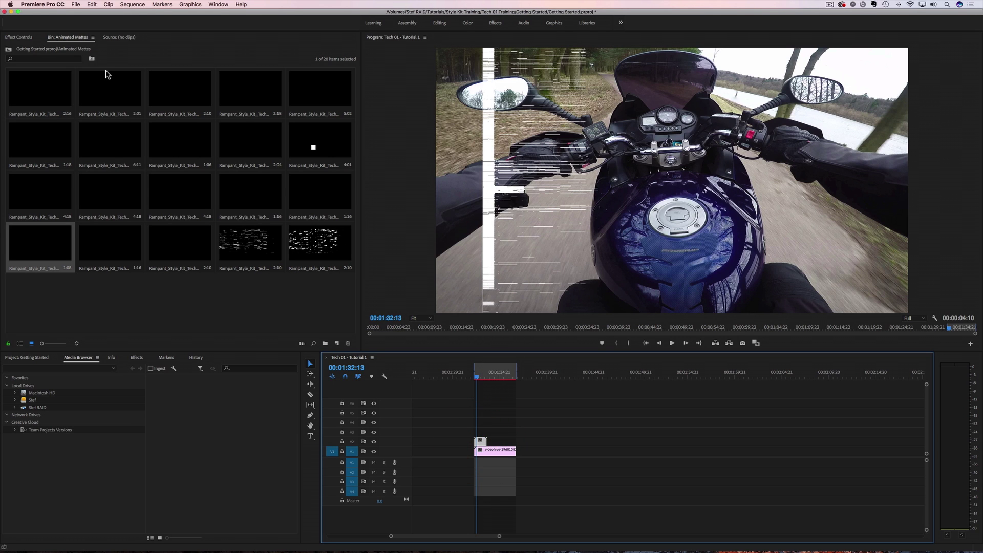
pyautogui.click(19, 38)
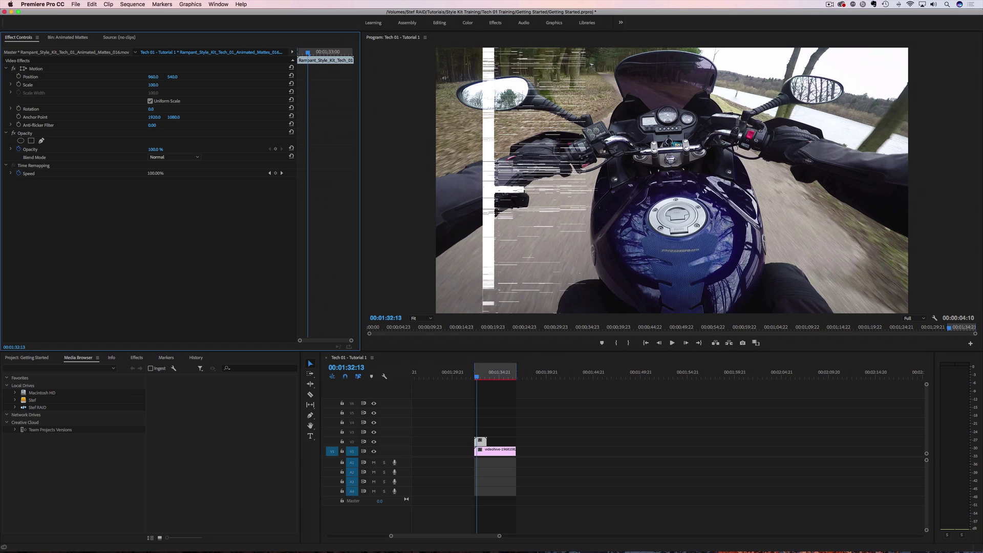
# Step: Scale the matte down, reposition it over the left of the footage, and preview it
pyautogui.moveTo(152, 84)
pyautogui.mouseDown()
pyautogui.moveTo(138, 85)
pyautogui.moveTo(184, 76)
pyautogui.moveTo(147, 76)
pyautogui.mouseUp()
pyautogui.click(473, 380)
pyautogui.press('space')
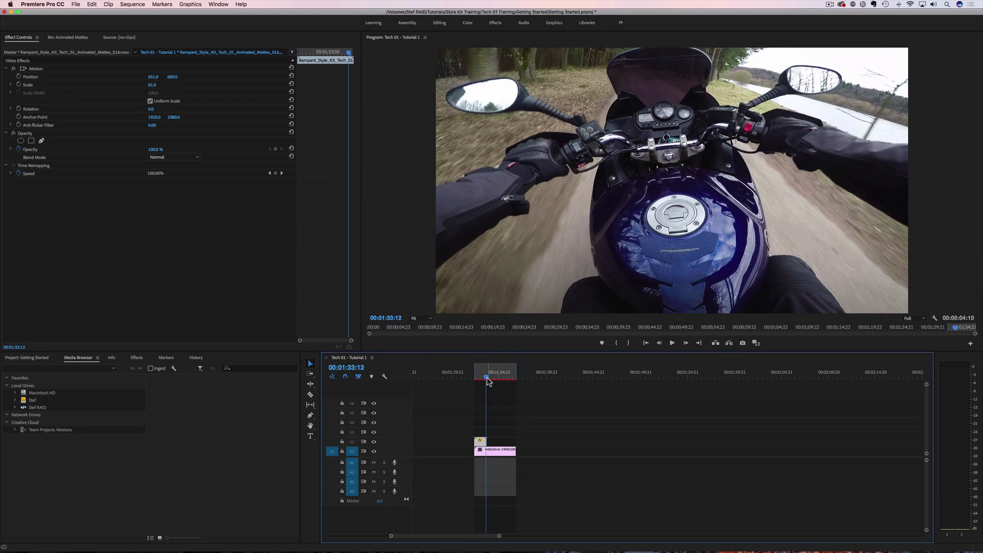
pyautogui.press('space')
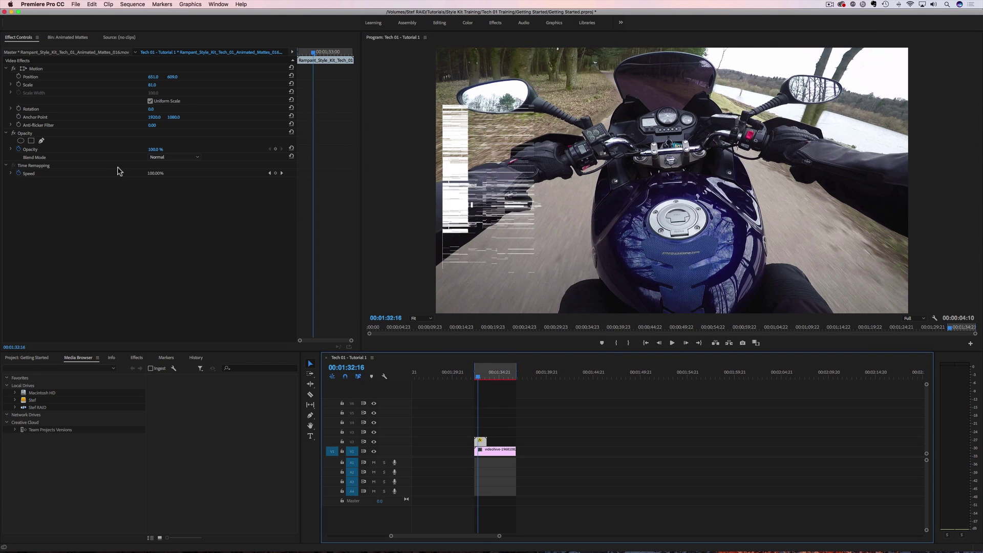
# Step: Set the matte's blend mode to Overlay and review the result in playback
pyautogui.click(163, 159)
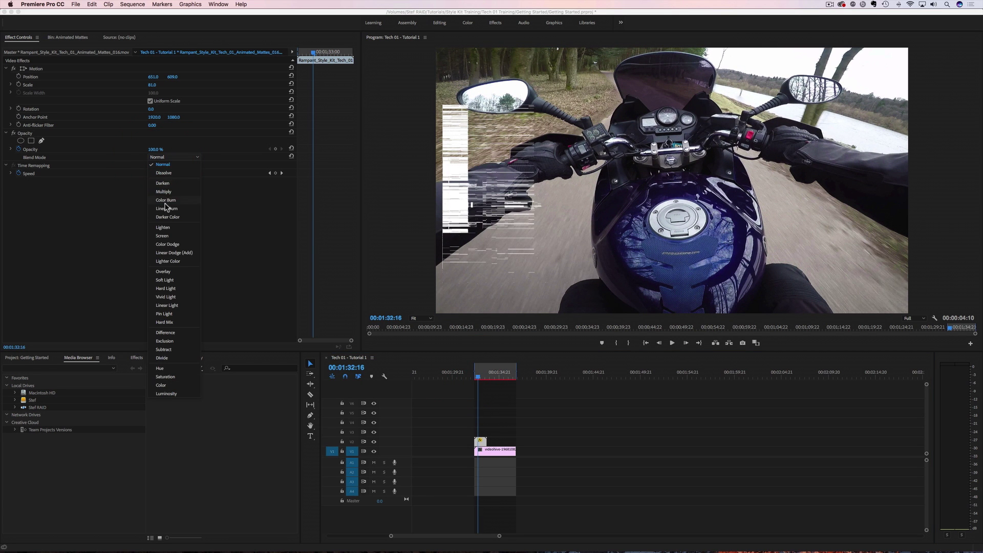
pyautogui.click(165, 271)
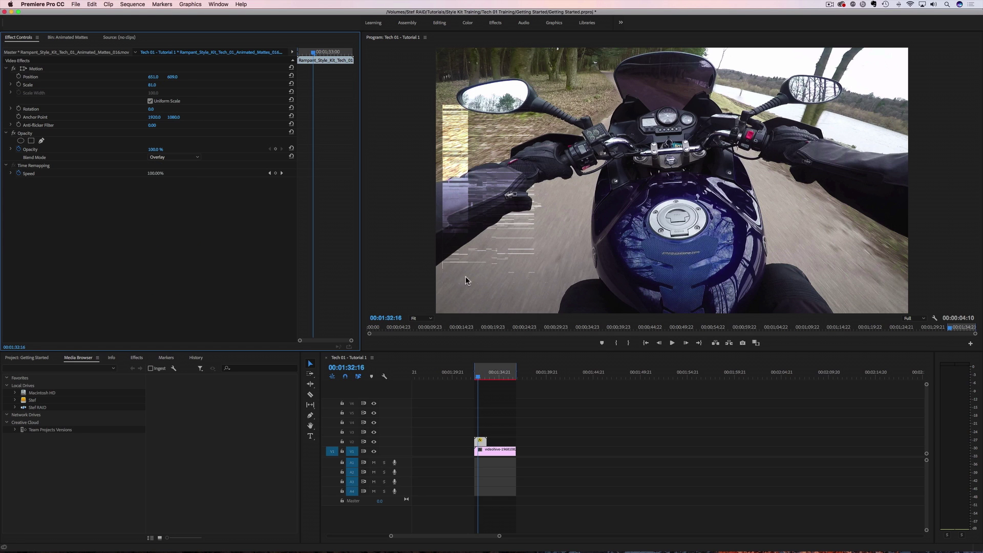
pyautogui.click(473, 377)
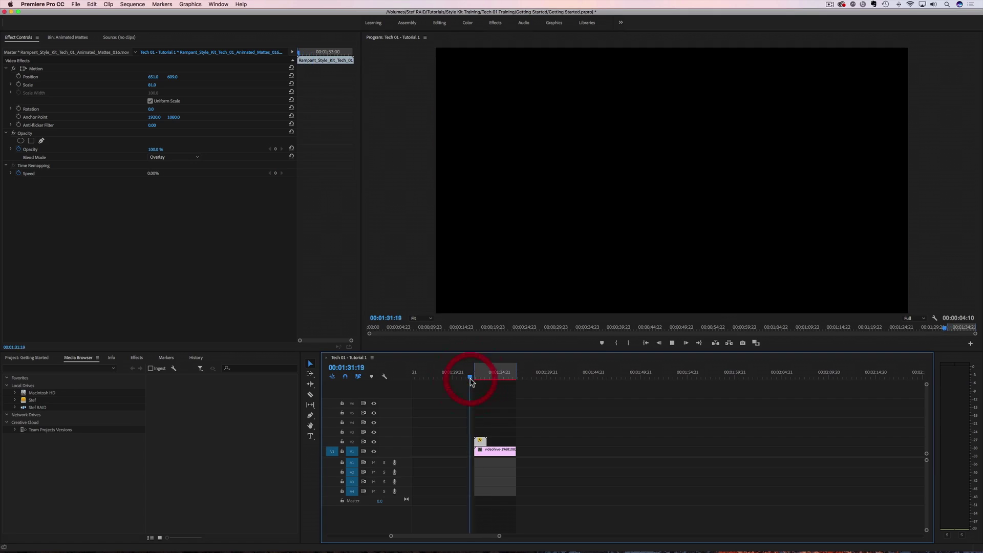
pyautogui.click(485, 379)
pyautogui.click(485, 379)
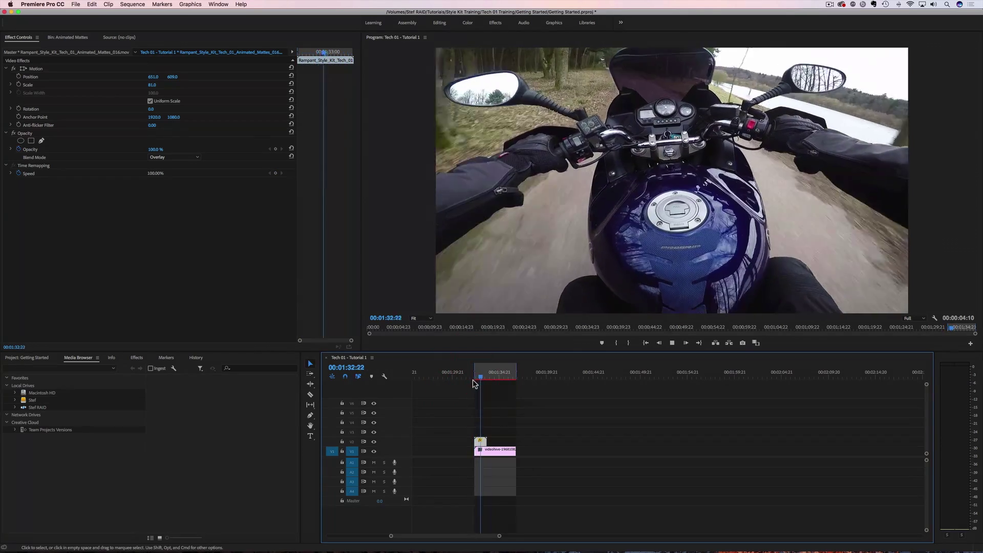
pyautogui.click(467, 379)
pyautogui.press('space')
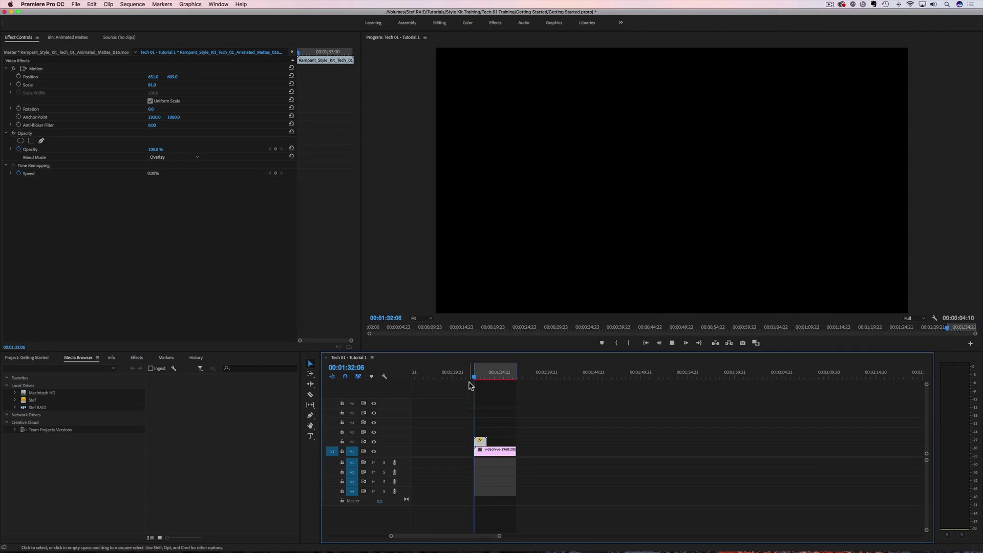
pyautogui.click(477, 379)
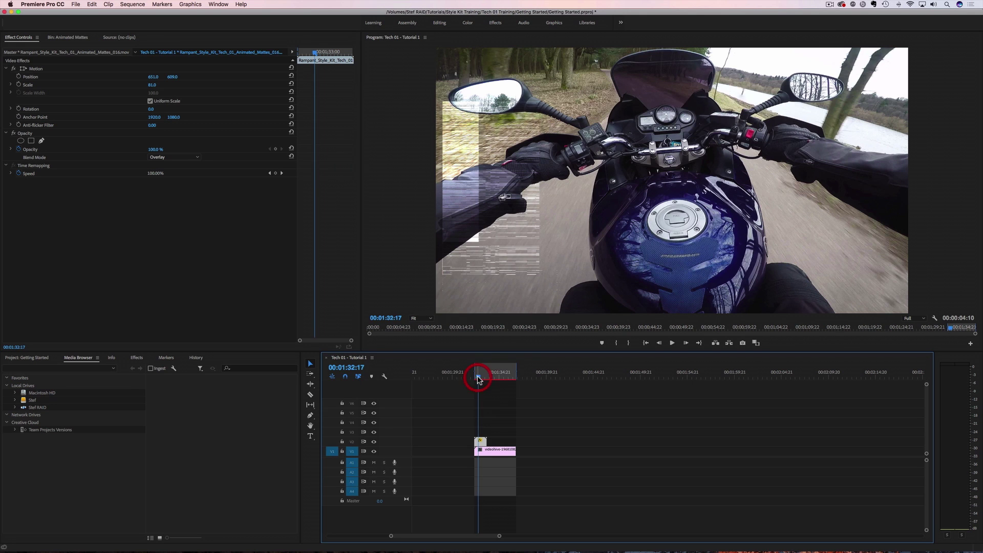
pyautogui.press('space')
# Step: Switch the matte's blend mode back to Normal and show the Effects panel
pyautogui.click(167, 157)
pyautogui.click(166, 165)
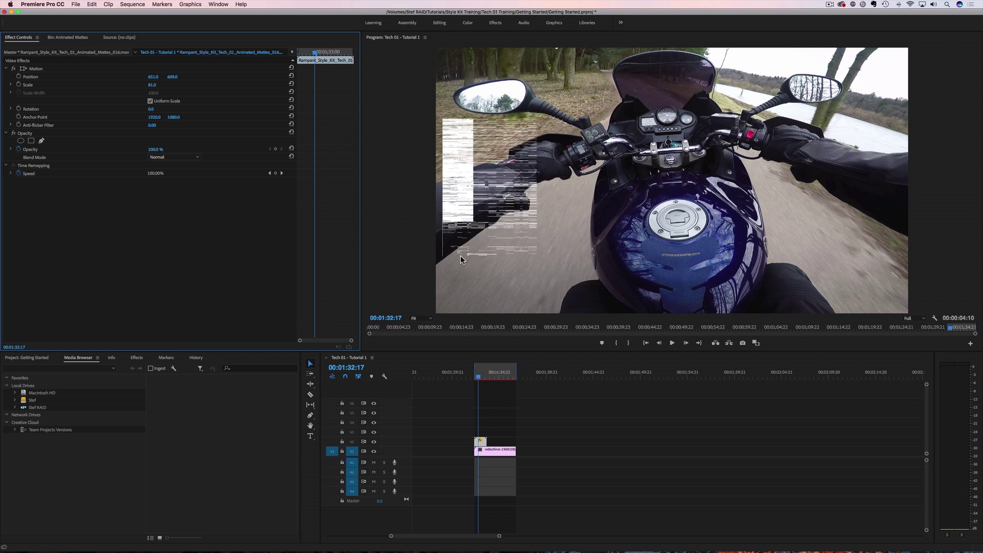
pyautogui.click(136, 358)
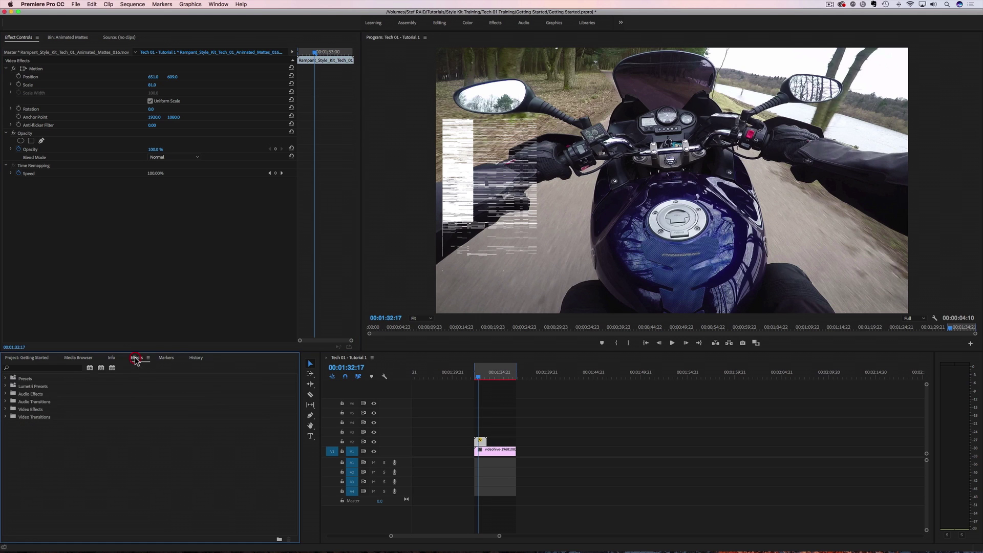
# Step: Add a Tint effect to the matte, mapping white to the blue sampled from the bike's tank
pyautogui.click(44, 368)
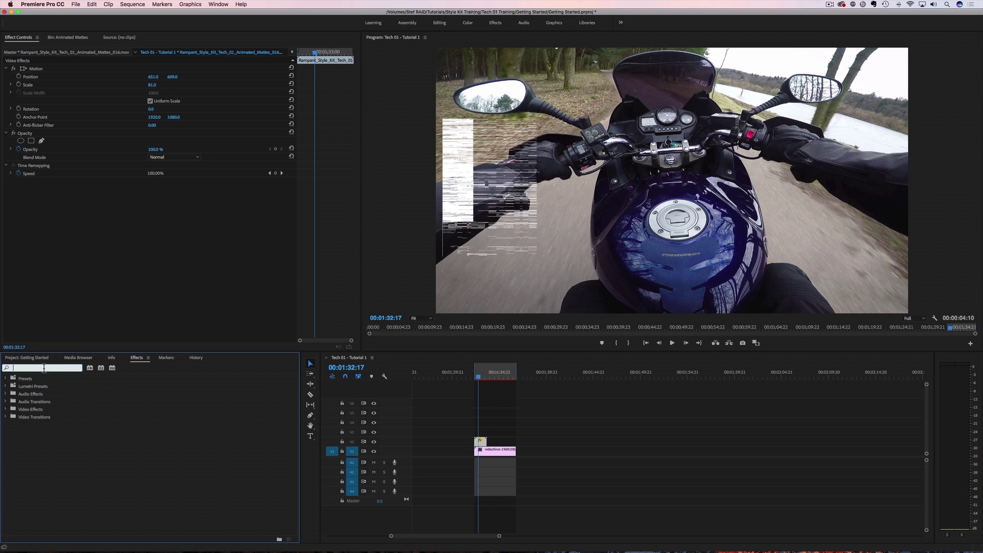
pyautogui.write('tint')
pyautogui.moveTo(30, 425); pyautogui.dragTo(481, 441)
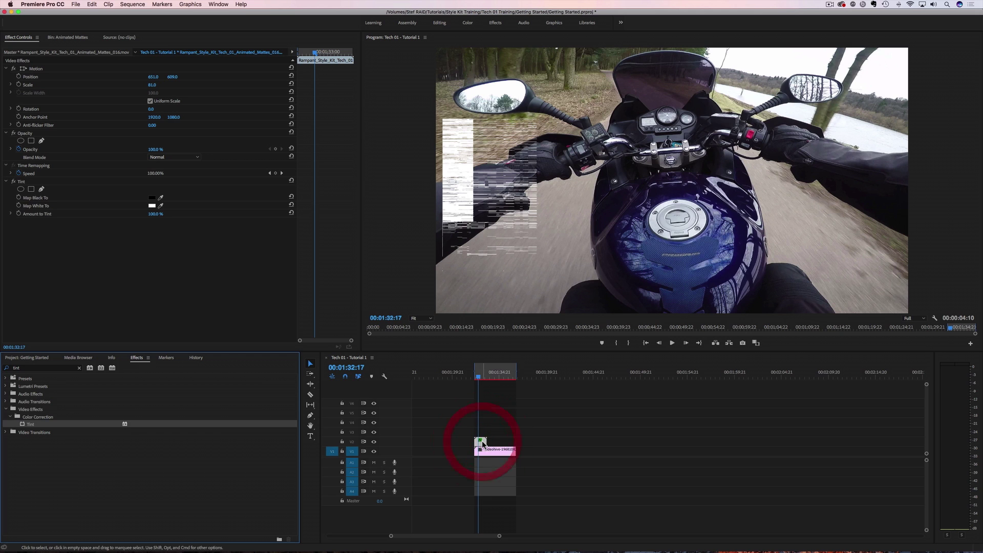
pyautogui.click(151, 206)
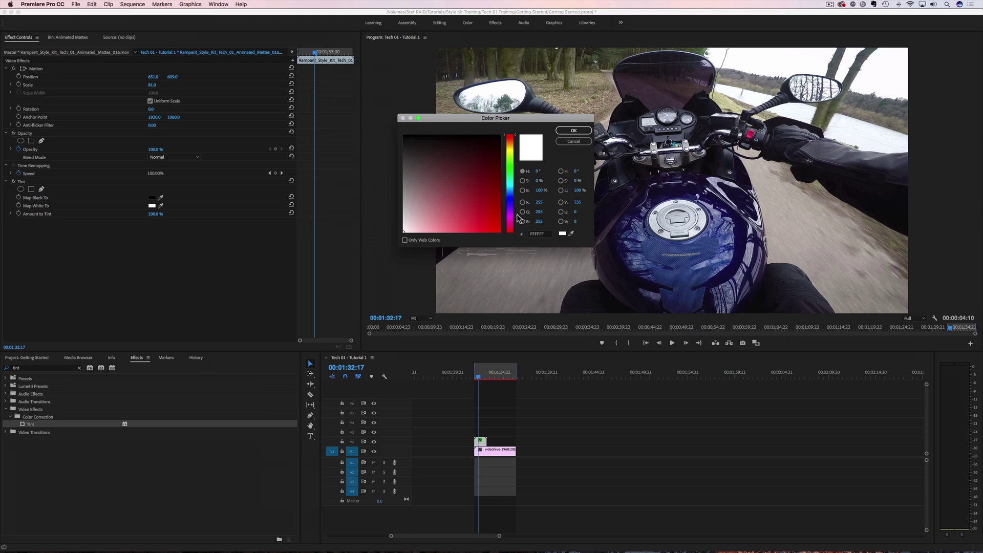
pyautogui.click(571, 233)
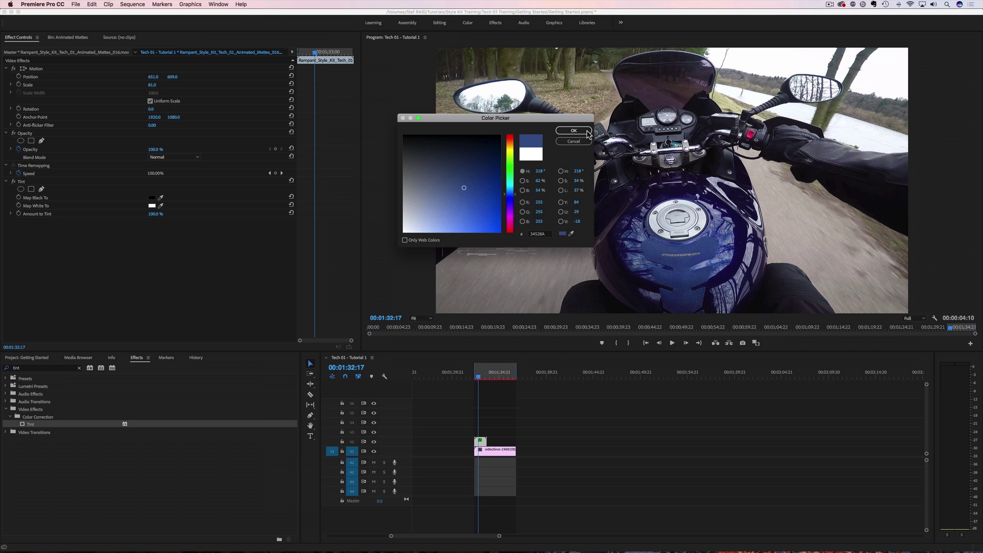
pyautogui.click(579, 131)
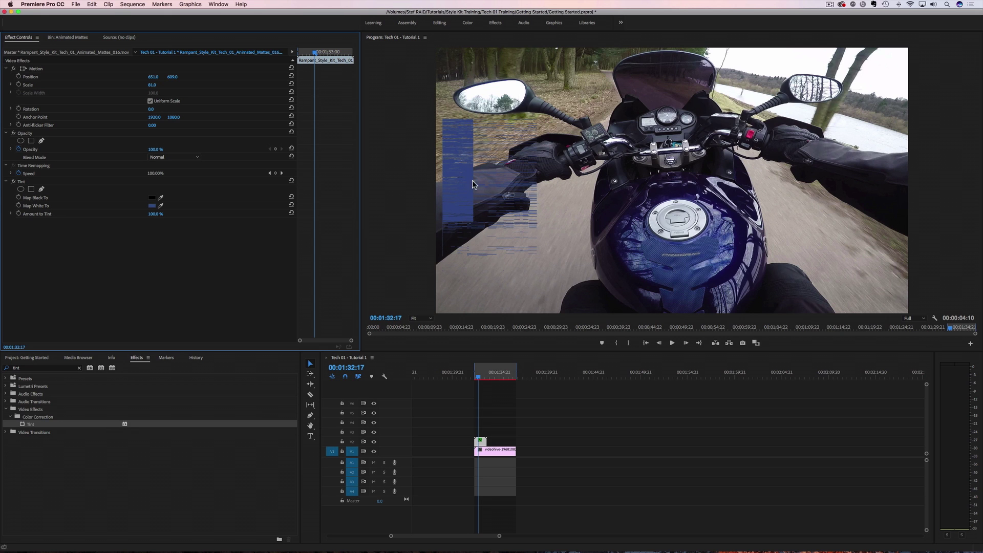
# Step: Set the tinted matte's blend mode to Overlay and rewind to the clips' start
pyautogui.click(193, 158)
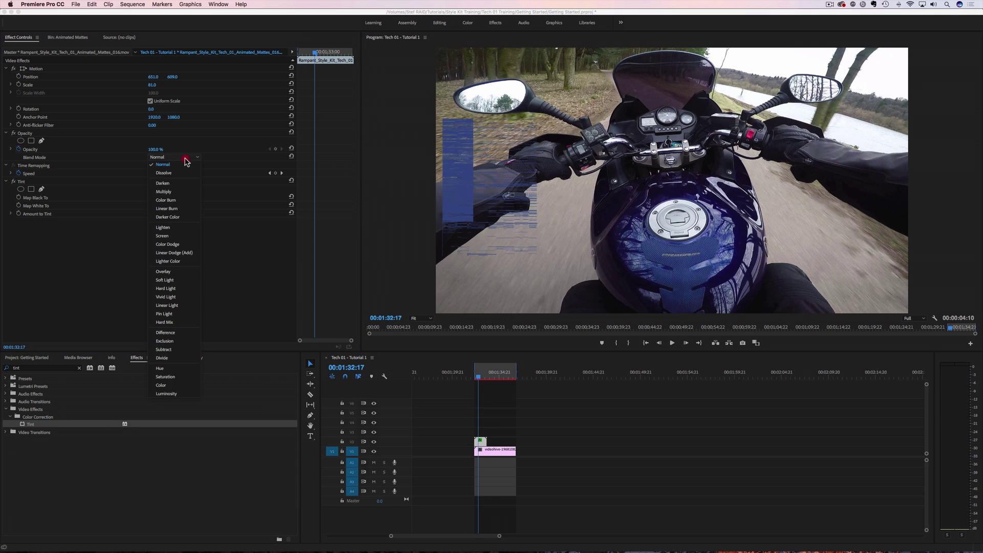
pyautogui.click(164, 272)
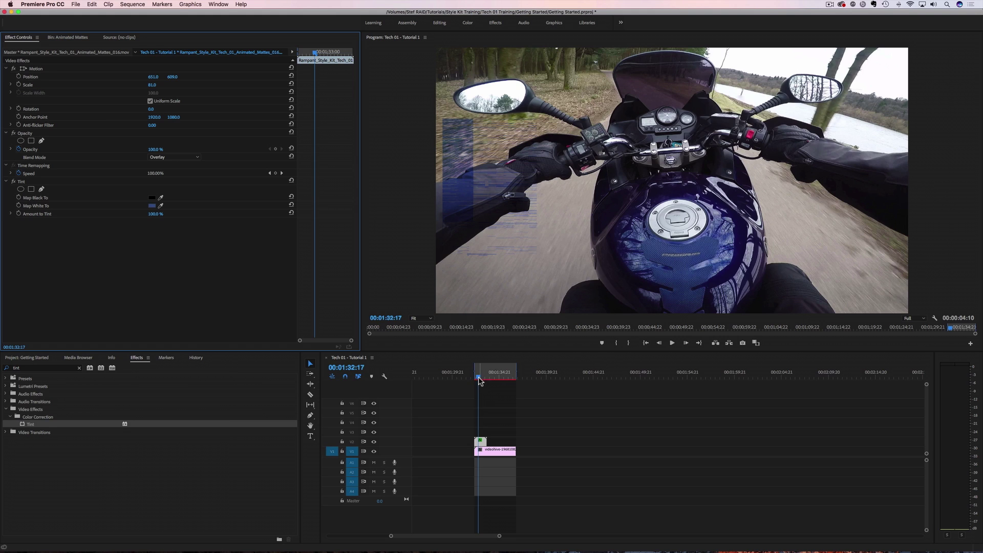
pyautogui.moveTo(479, 382); pyautogui.dragTo(474, 381)
pyautogui.press('space')
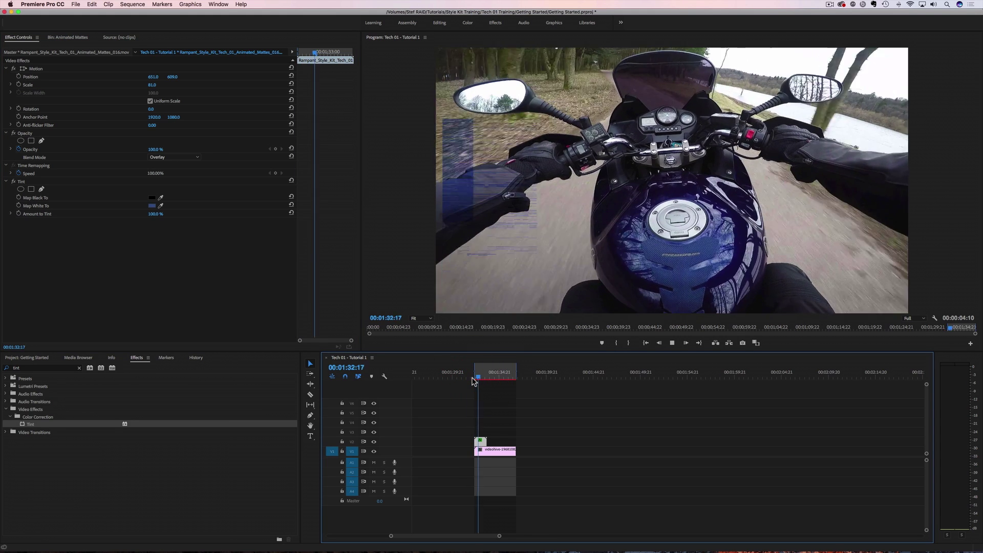
pyautogui.click(475, 380)
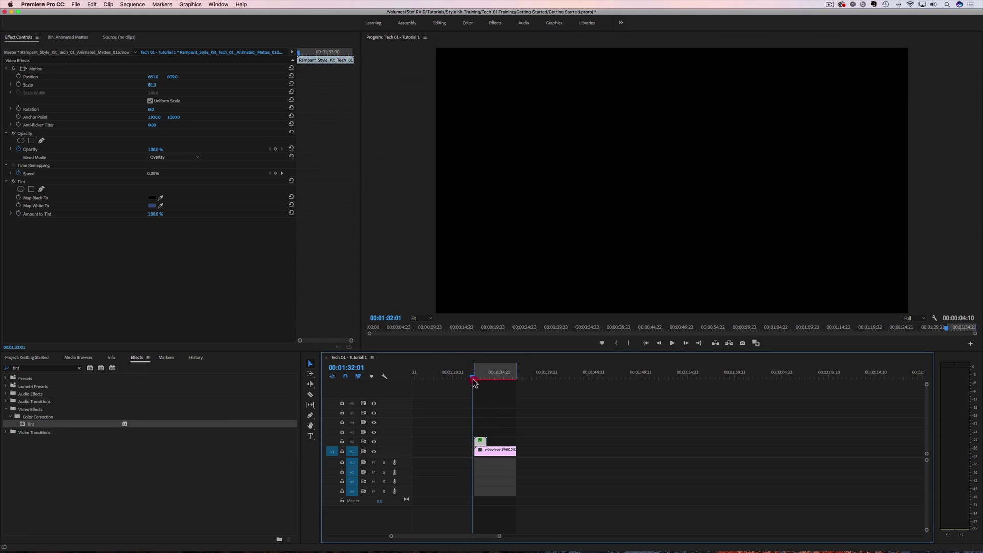
pyautogui.press('space')
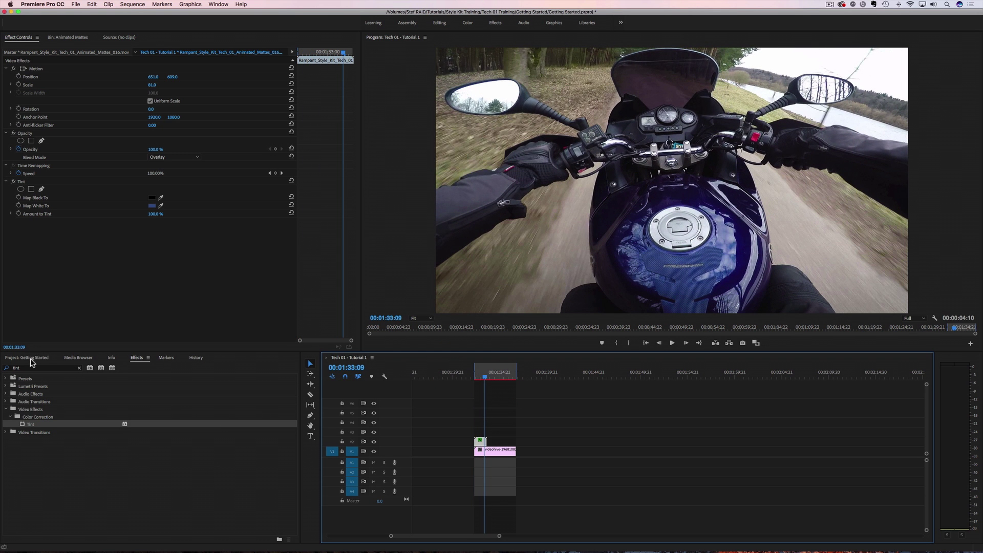
pyautogui.click(67, 37)
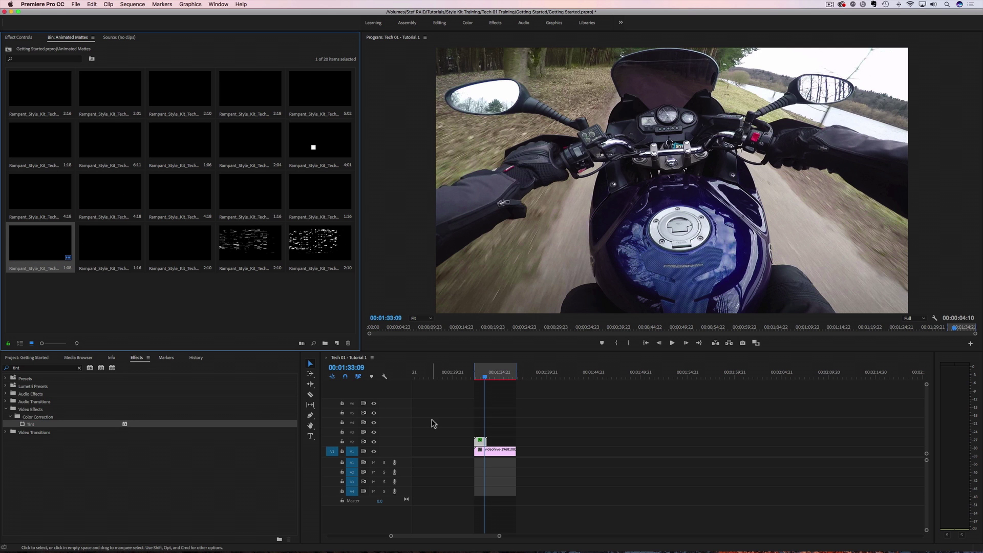
pyautogui.click(480, 379)
pyautogui.moveTo(480, 380); pyautogui.dragTo(477, 385)
pyautogui.press('space')
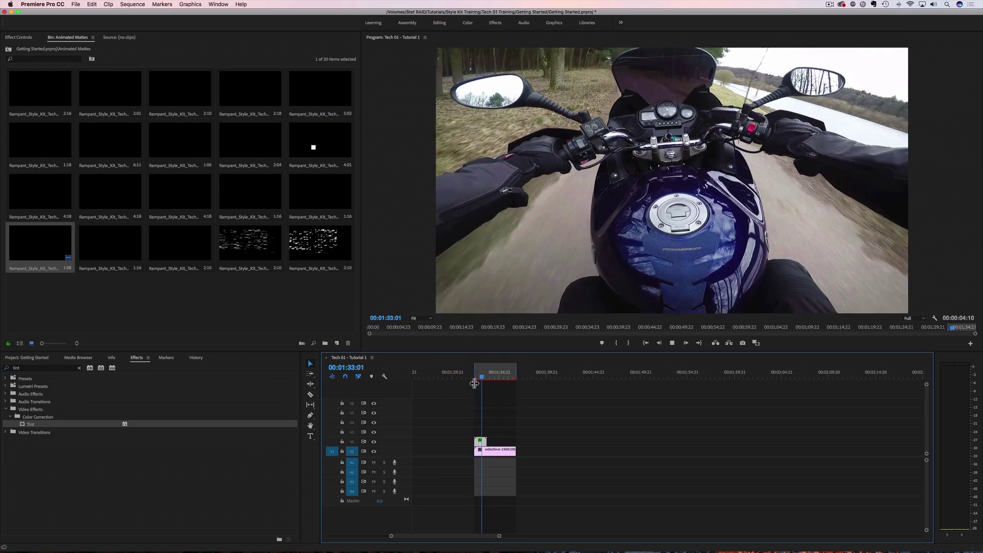
pyautogui.click(474, 385)
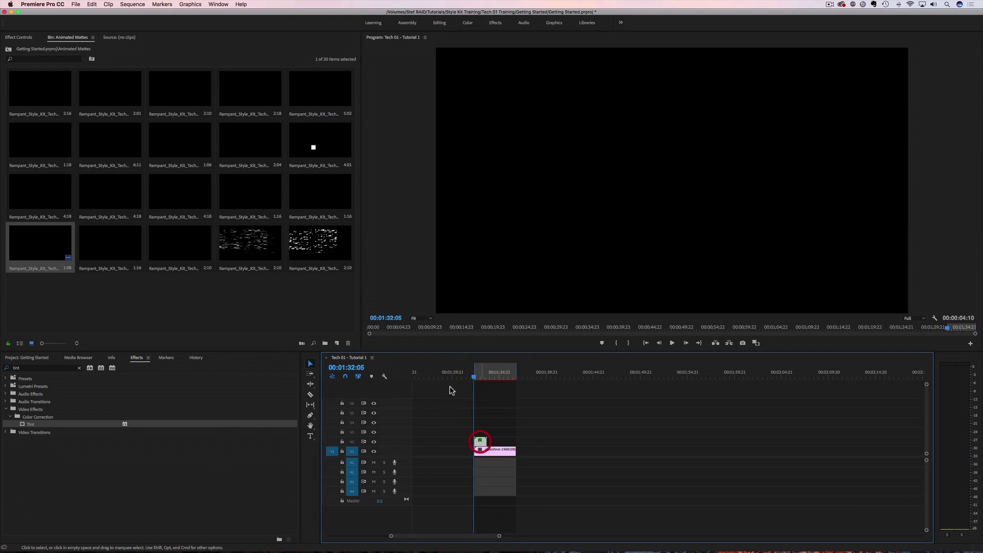
pyautogui.click(26, 38)
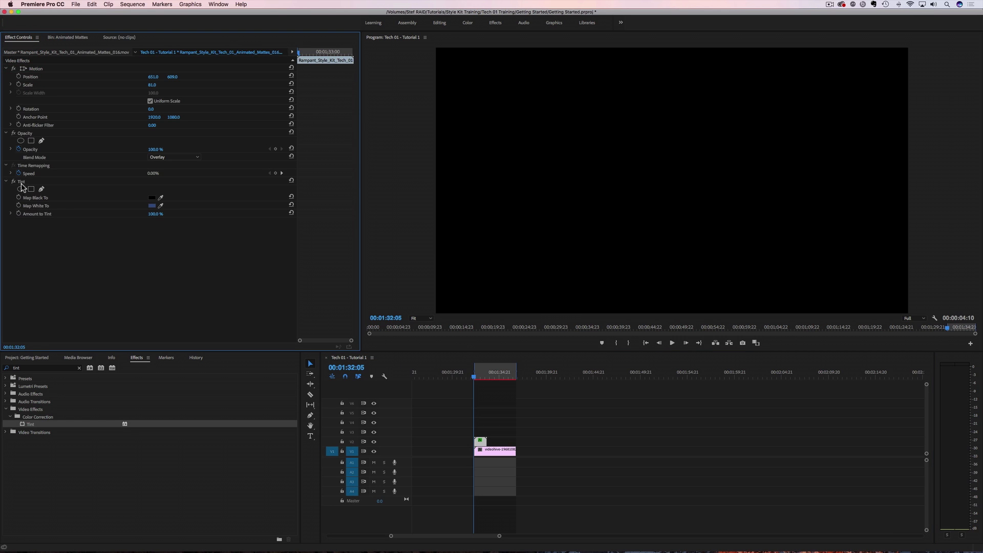
pyautogui.click(475, 380)
pyautogui.moveTo(475, 382)
pyautogui.mouseDown()
pyautogui.moveTo(485, 379)
pyautogui.moveTo(475, 378)
pyautogui.mouseUp()
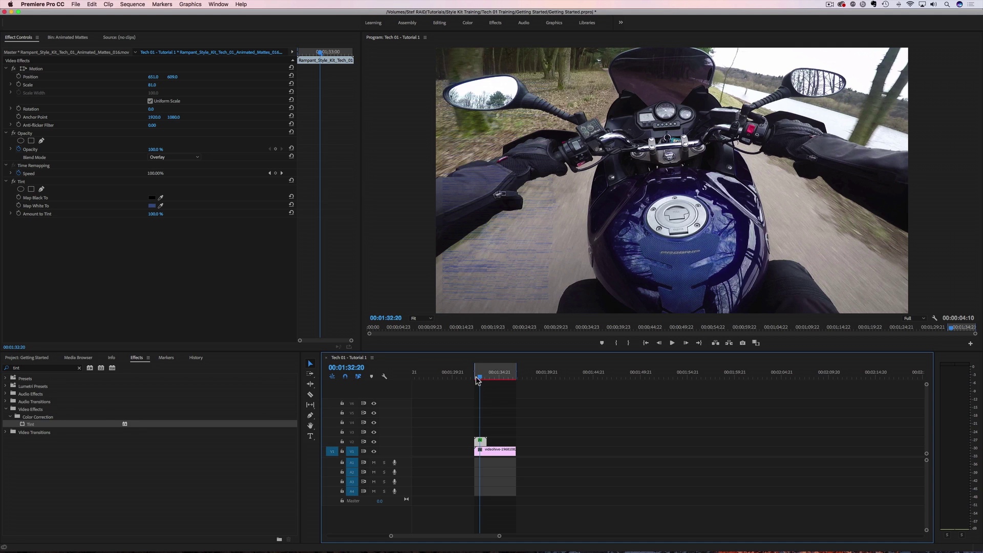
# Step: Open the Animated Elements folder as a bin and dock it beside Effect Controls
pyautogui.click(39, 359)
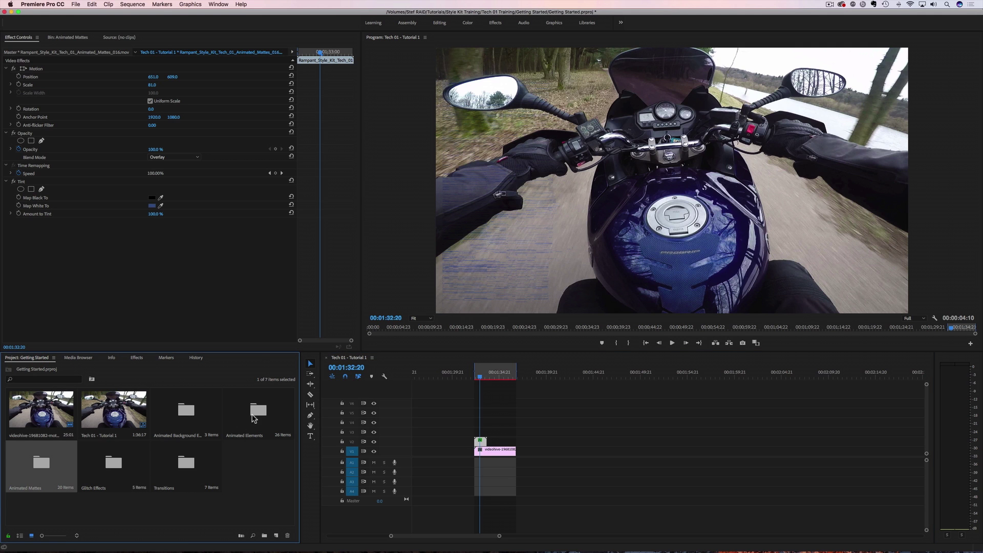
pyautogui.doubleClick(256, 417)
pyautogui.moveTo(95, 359); pyautogui.dragTo(148, 38)
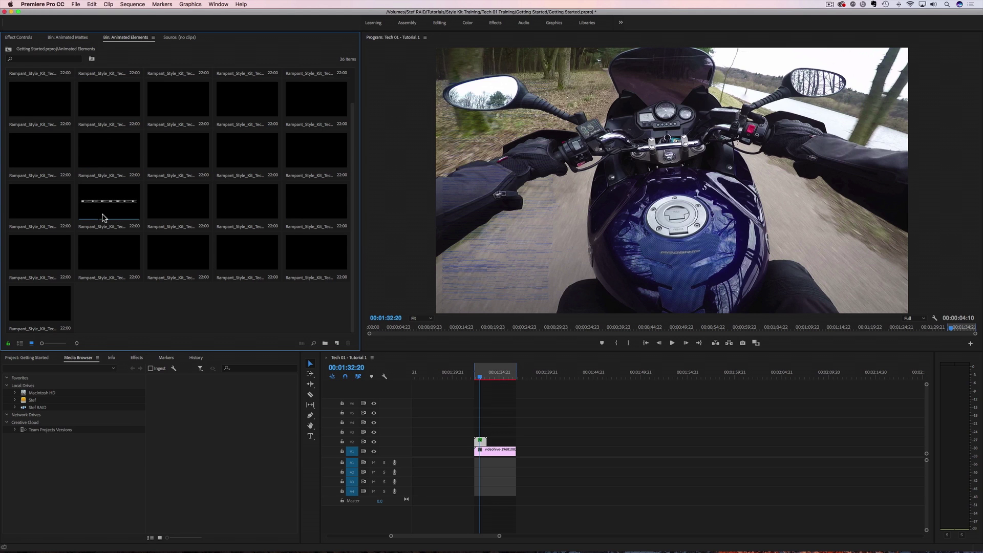
# Step: Preview the Line 004 clip in the Source panel, then close the Source panel
pyautogui.doubleClick(37, 212)
pyautogui.moveTo(165, 332); pyautogui.dragTo(10, 333)
pyautogui.click(180, 342)
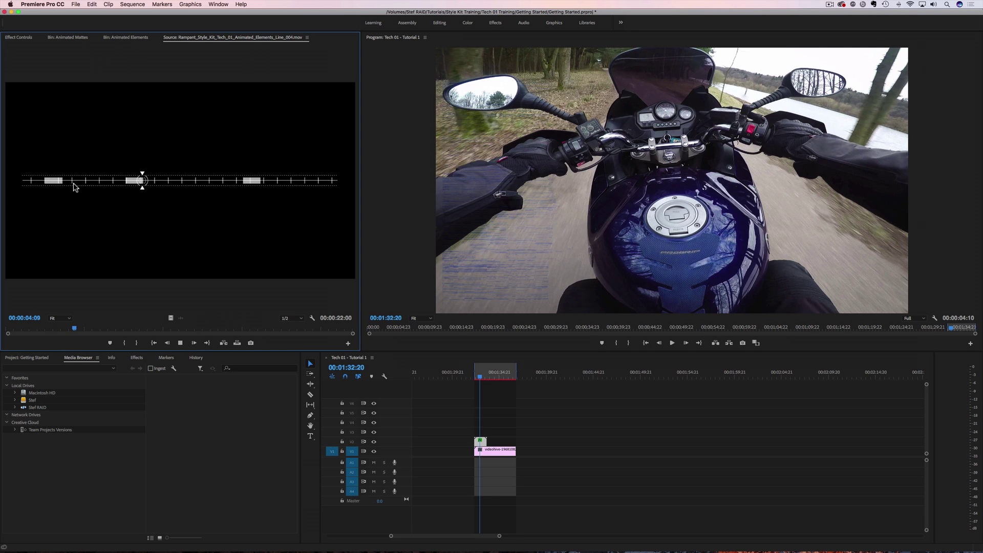
pyautogui.click(182, 343)
pyautogui.click(124, 39)
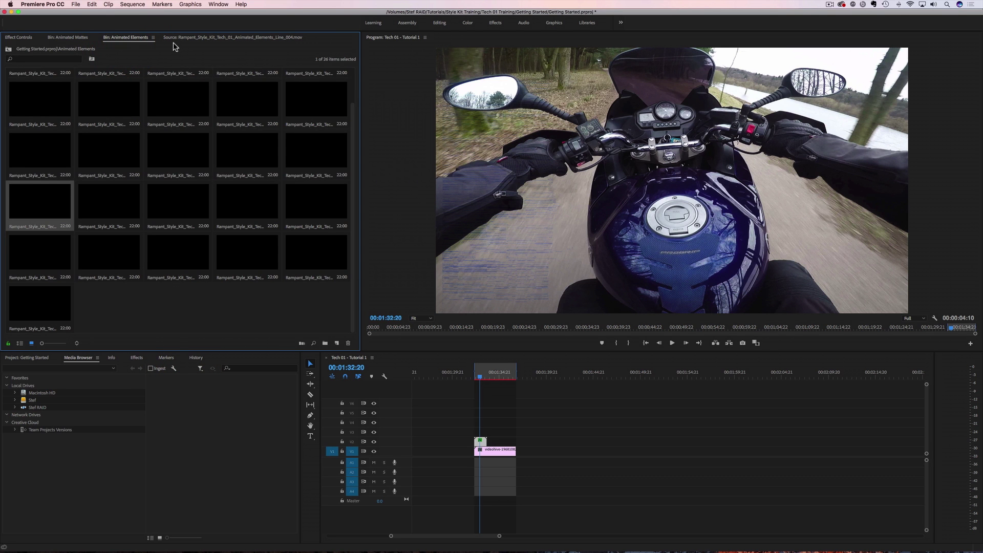
pyautogui.click(289, 39)
pyautogui.click(307, 38)
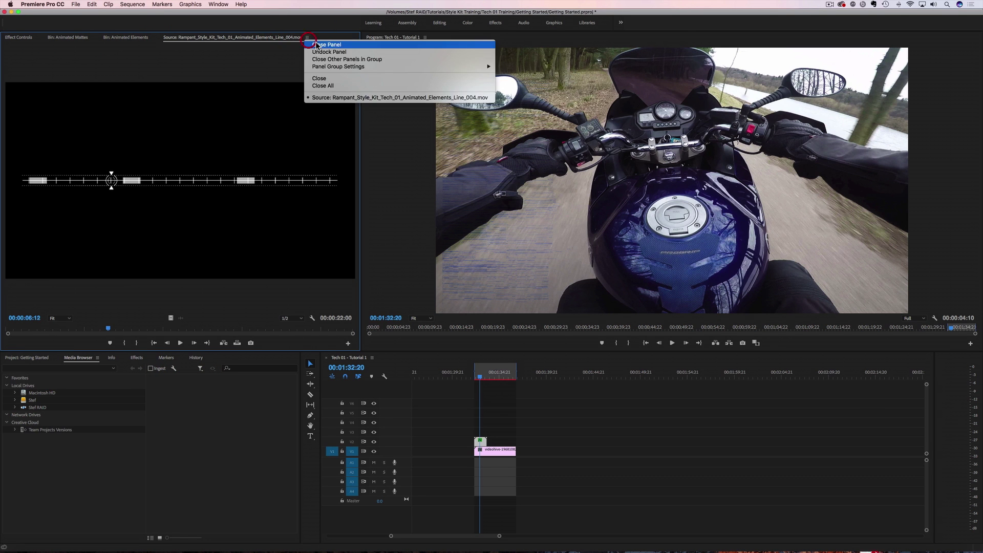
pyautogui.click(326, 45)
pyautogui.click(123, 39)
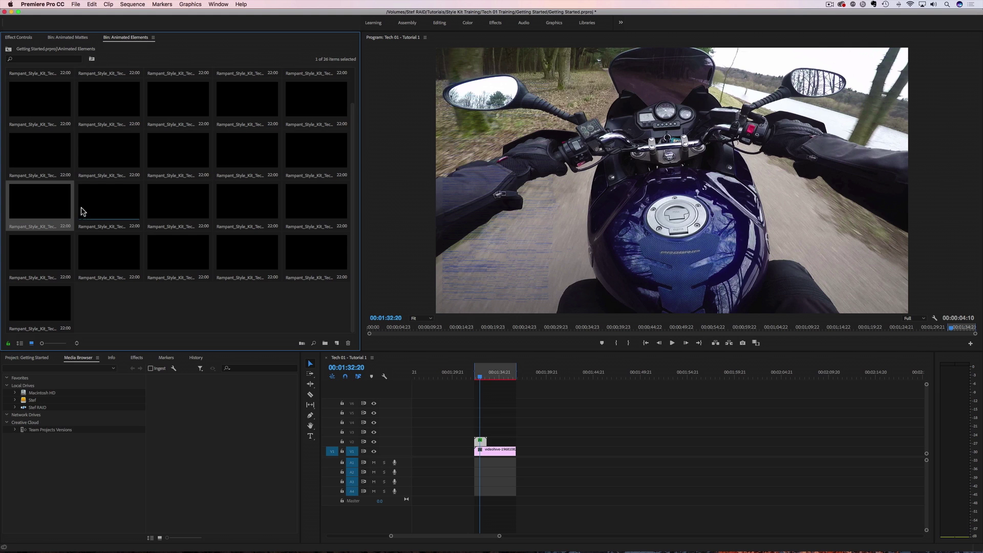
# Step: Add the Line 005 element to V3 above the footage and play it back
pyautogui.click(99, 203)
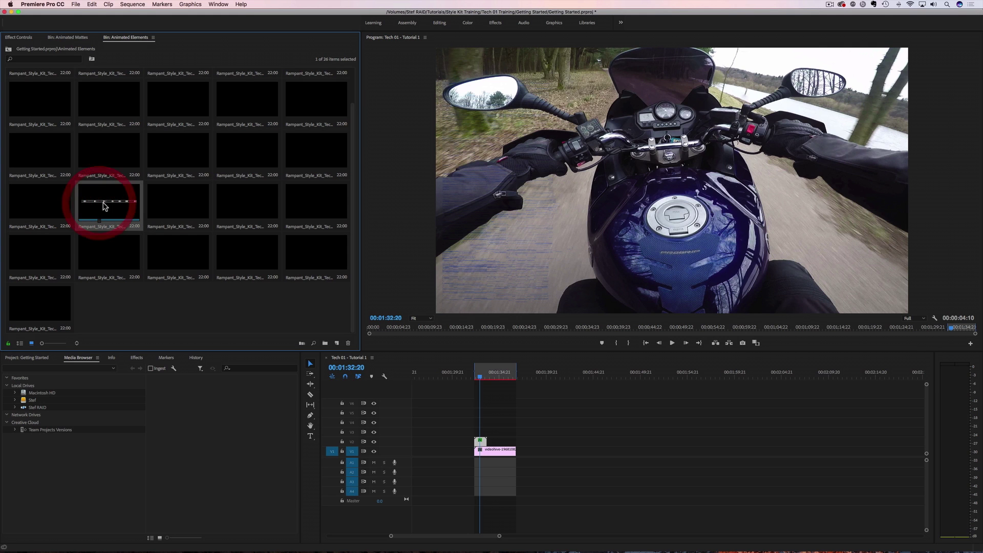
pyautogui.moveTo(101, 200); pyautogui.dragTo(476, 430)
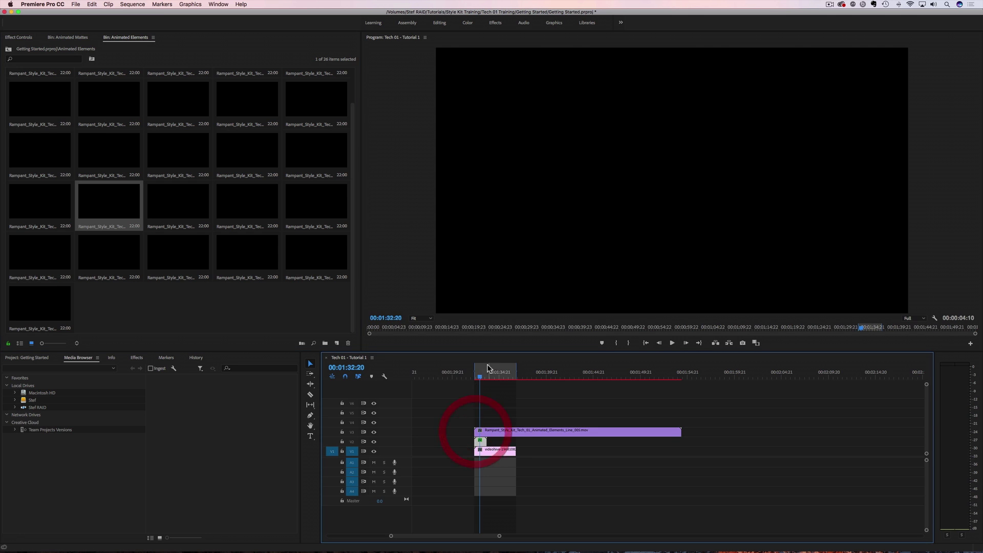
pyautogui.click(475, 378)
pyautogui.moveTo(476, 378); pyautogui.dragTo(471, 379)
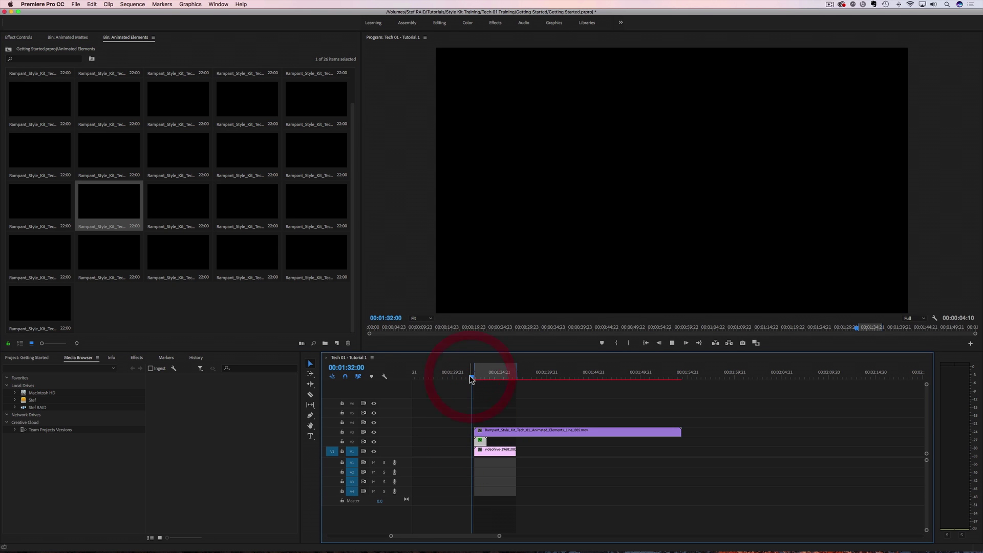
pyautogui.press('space')
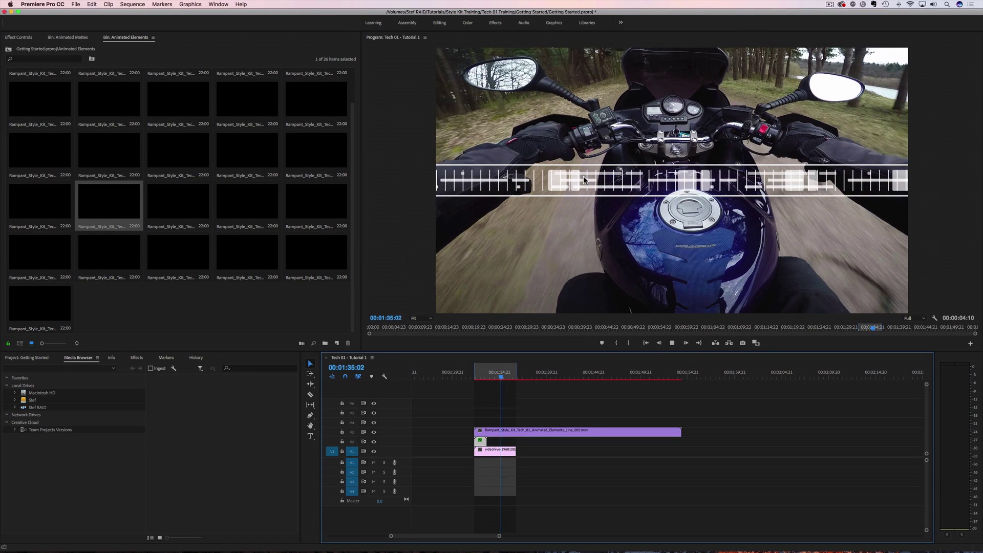
pyautogui.press('space')
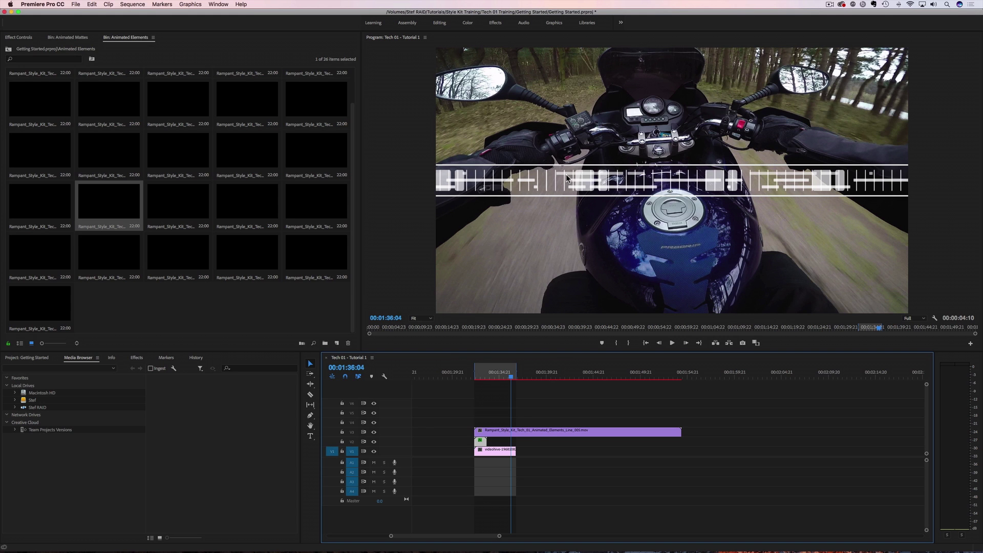
# Step: Scale the Line 005 clip to 53% and move its Position Y to 1001
pyautogui.click(529, 435)
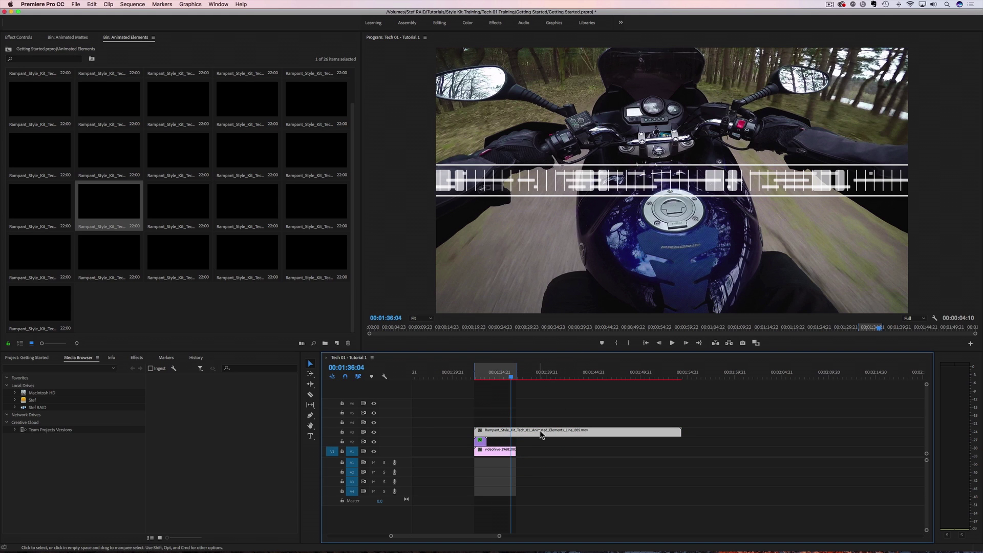
pyautogui.click(22, 40)
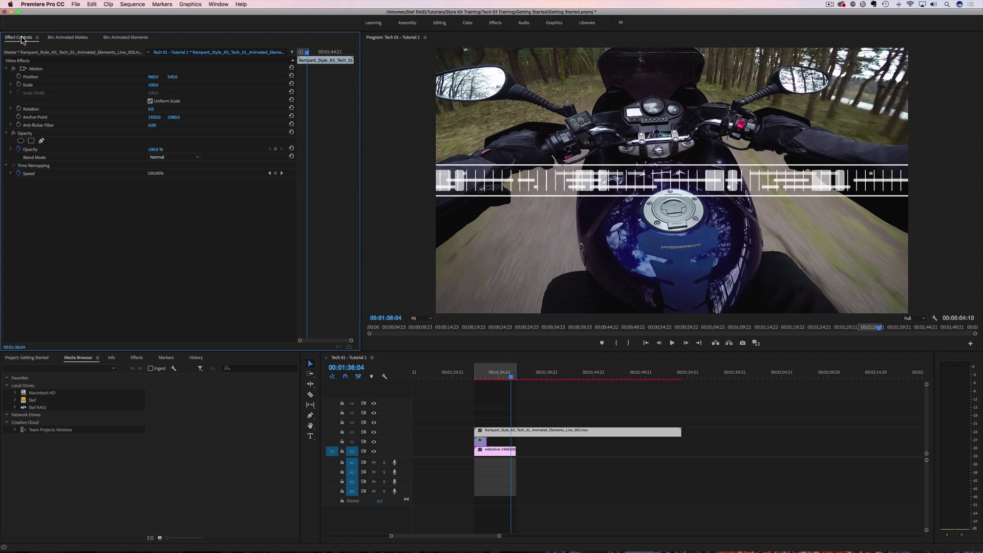
pyautogui.moveTo(152, 84); pyautogui.dragTo(410, 77)
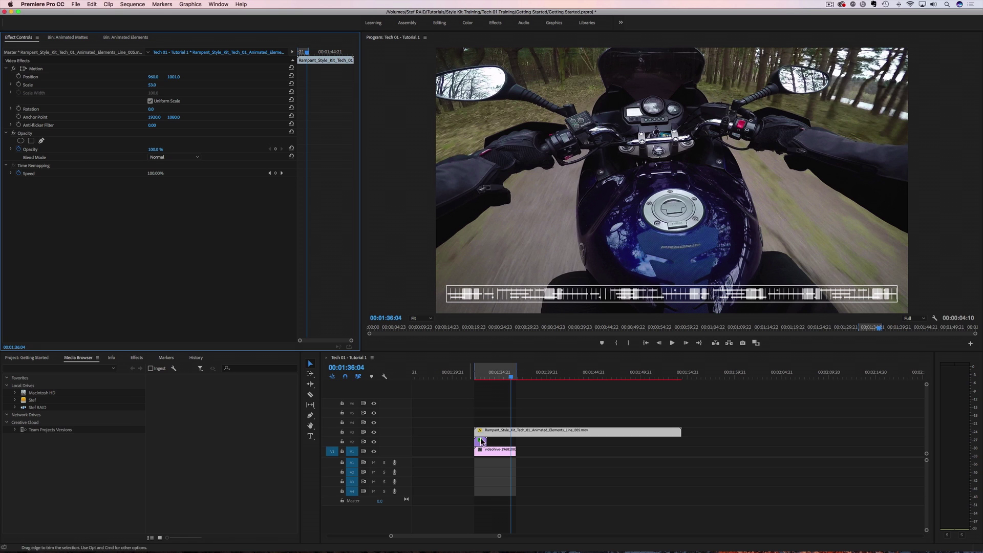
pyautogui.click(498, 433)
# Step: Apply Tint to the line clip, try a blue sampled from the footage, then undo back to white
pyautogui.click(133, 357)
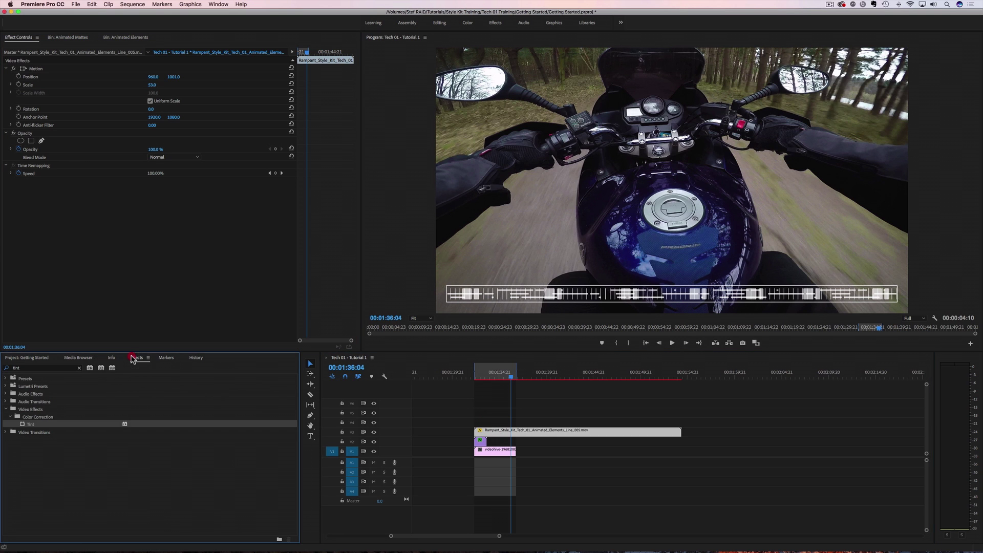
pyautogui.moveTo(34, 425); pyautogui.dragTo(510, 431)
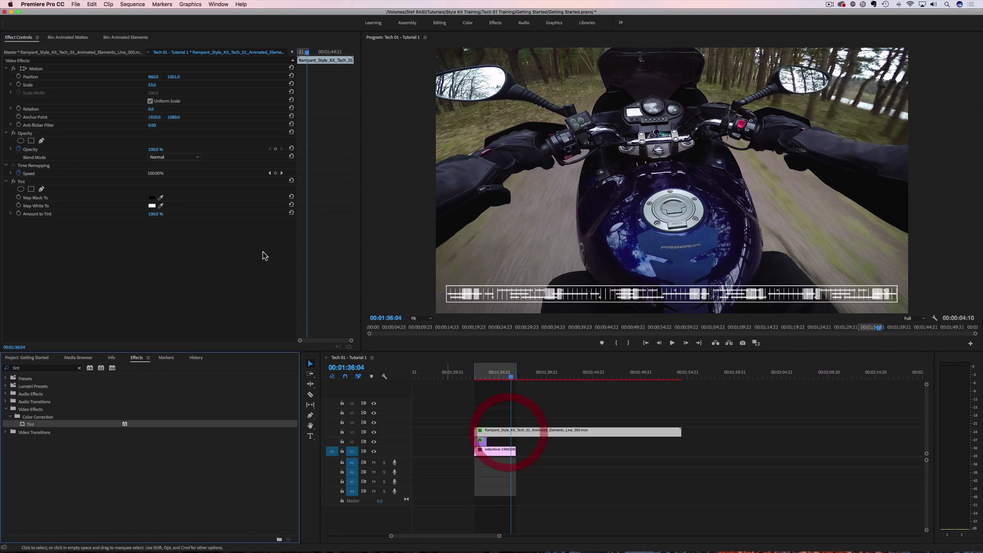
pyautogui.moveTo(161, 205)
pyautogui.mouseDown()
pyautogui.moveTo(659, 248)
pyautogui.moveTo(659, 256)
pyautogui.mouseUp()
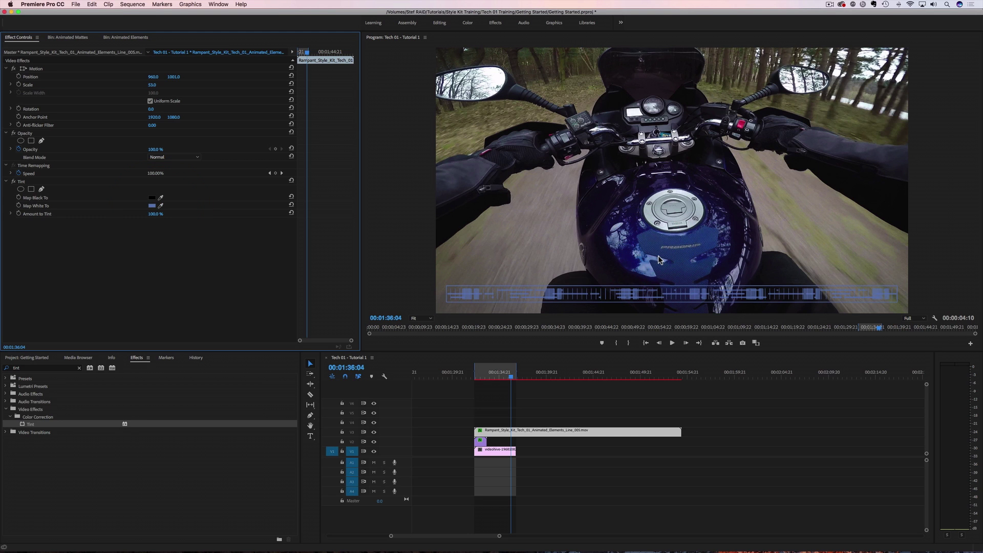
pyautogui.press('super+z')
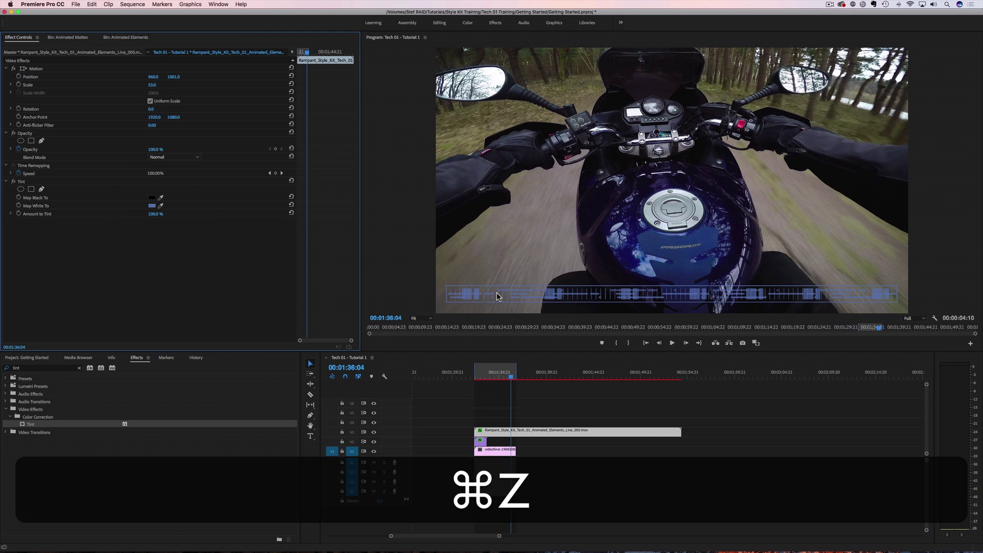
pyautogui.press('super+z')
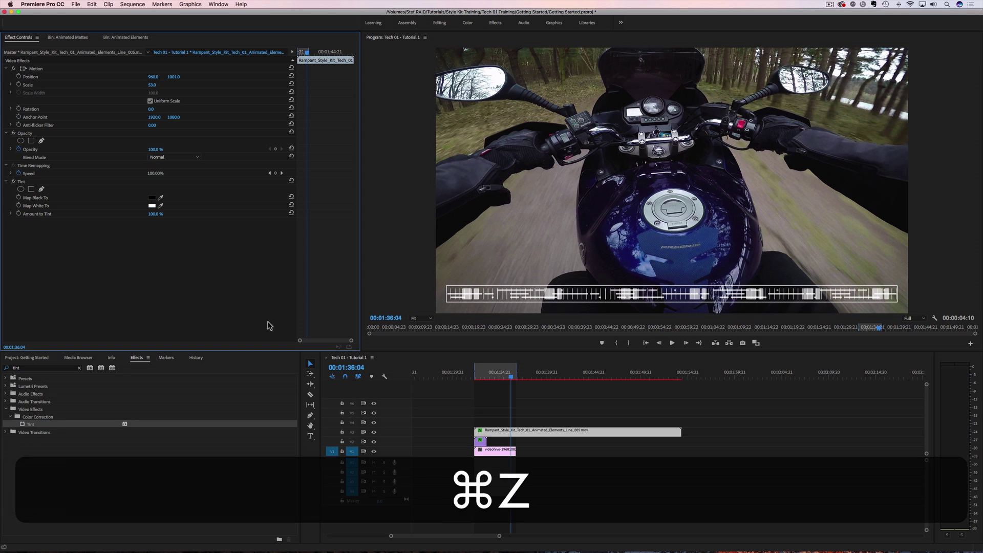
# Step: Scrub through the line clip from its first frame to preview the animation
pyautogui.click(500, 433)
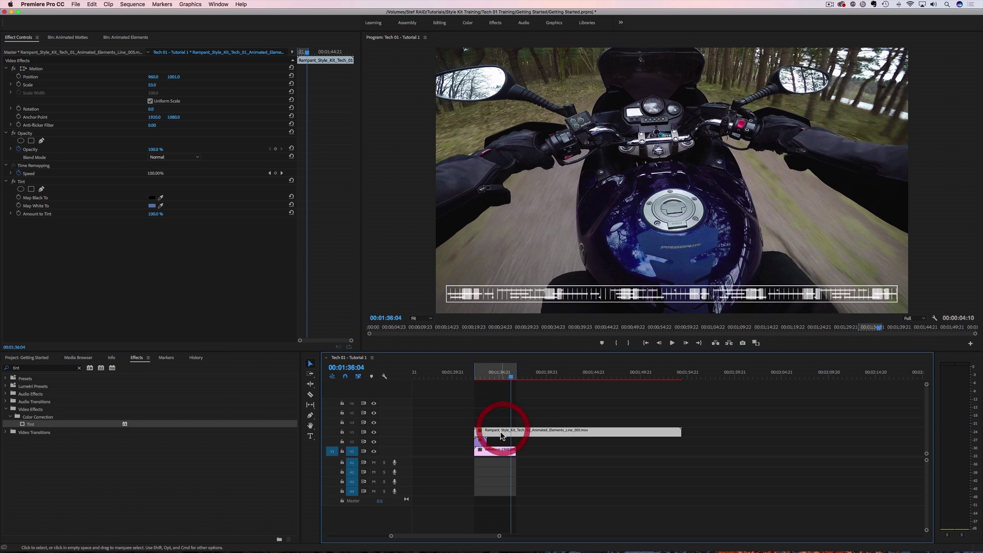
pyautogui.click(480, 382)
pyautogui.click(482, 381)
pyautogui.click(514, 432)
pyautogui.moveTo(484, 377)
pyautogui.mouseDown()
pyautogui.moveTo(536, 392)
pyautogui.moveTo(569, 387)
pyautogui.moveTo(501, 378)
pyautogui.moveTo(639, 387)
pyautogui.moveTo(478, 399)
pyautogui.moveTo(501, 406)
pyautogui.moveTo(497, 376)
pyautogui.moveTo(511, 378)
pyautogui.moveTo(495, 382)
pyautogui.mouseUp()
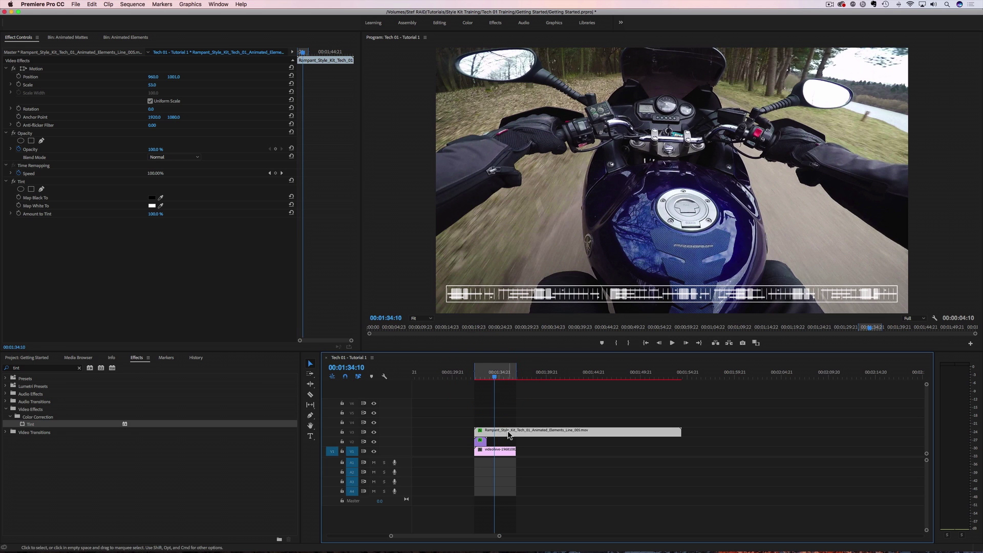
# Step: Set the line clip's speed to 300% and play it back
pyautogui.rightClick(501, 435)
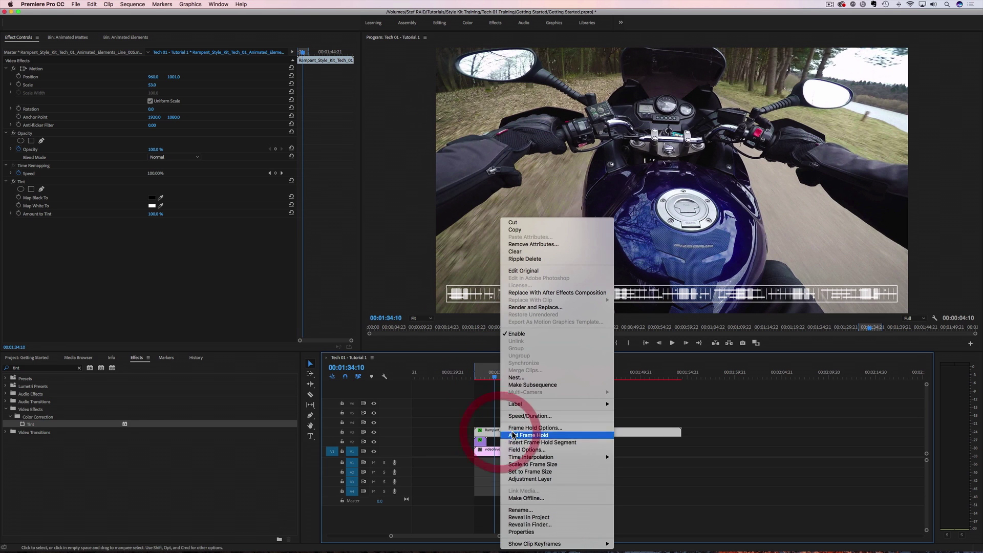
pyautogui.click(519, 417)
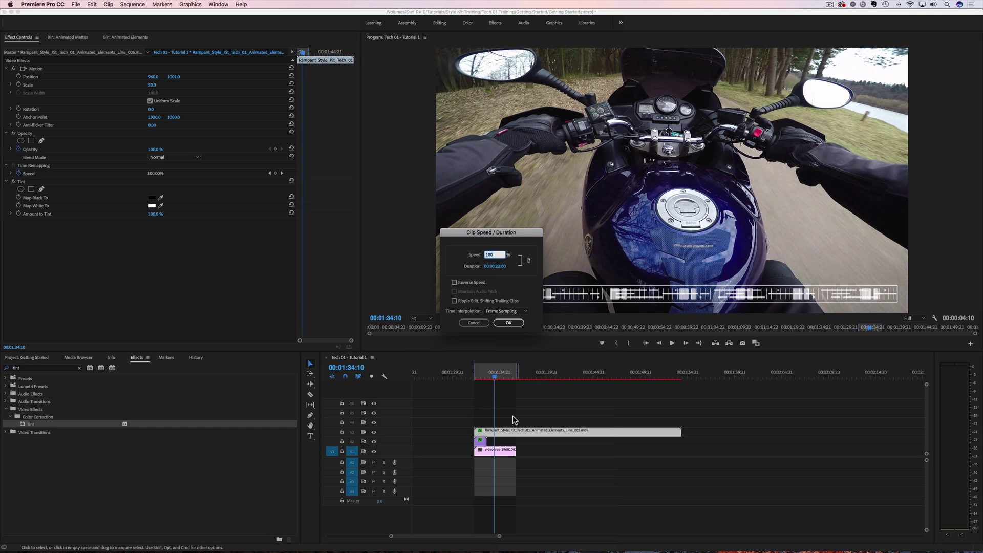
pyautogui.write('3')
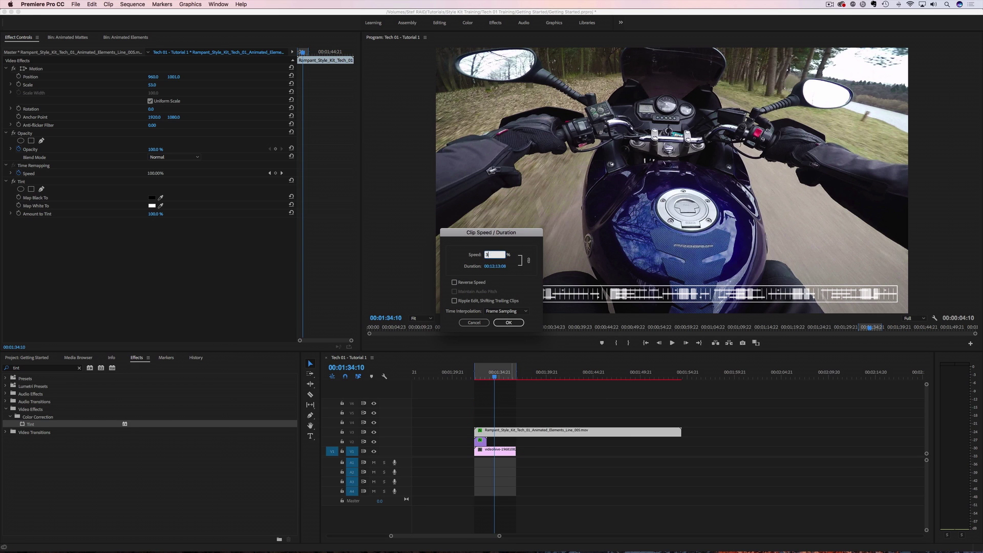
pyautogui.write('00')
pyautogui.press('Return')
pyautogui.moveTo(495, 381); pyautogui.dragTo(476, 384)
pyautogui.press('space')
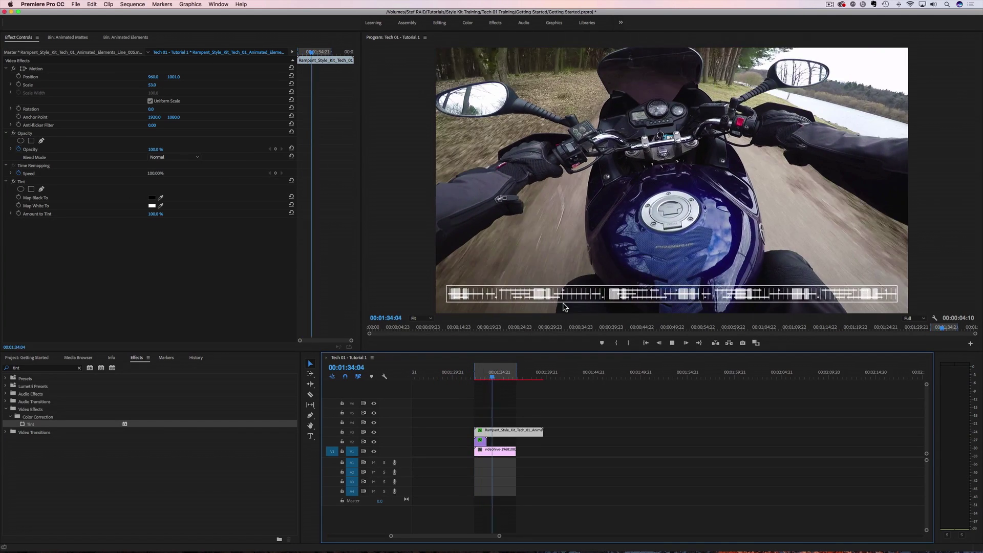
pyautogui.press('space')
# Step: Trim the line clip to end with the motorcycle clip and set its blend mode to Overlay
pyautogui.moveTo(542, 432); pyautogui.dragTo(516, 431)
pyautogui.moveTo(495, 379); pyautogui.dragTo(473, 383)
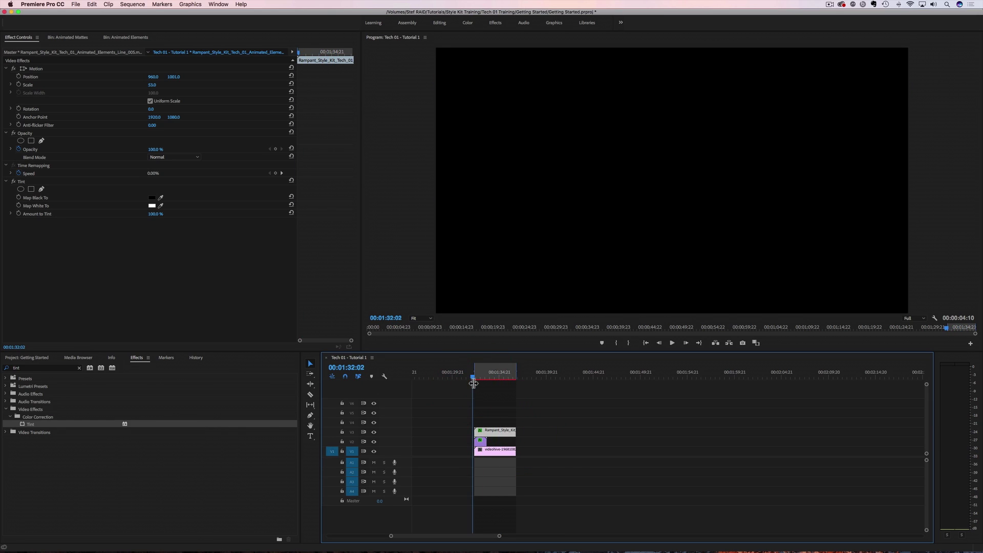
pyautogui.press('space')
pyautogui.press('space')
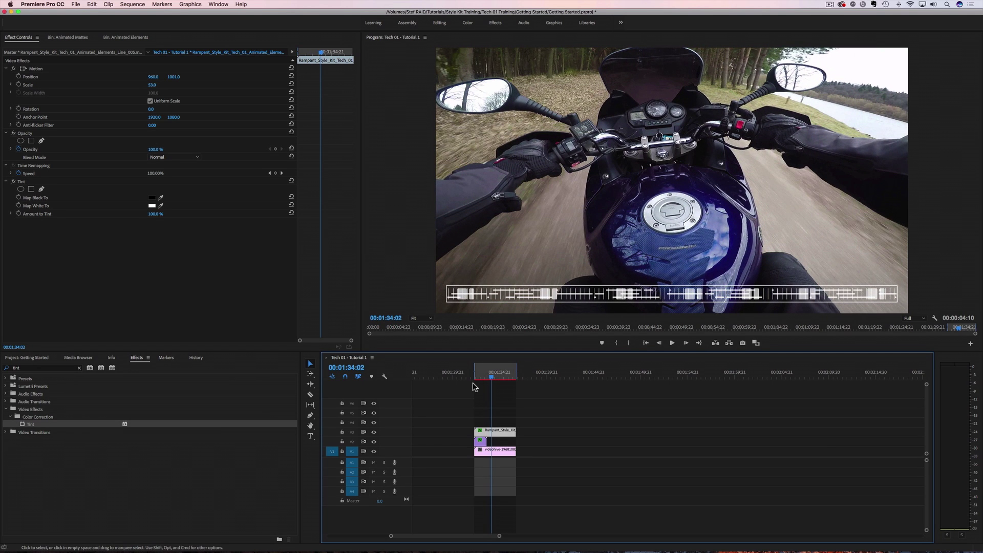
pyautogui.click(477, 385)
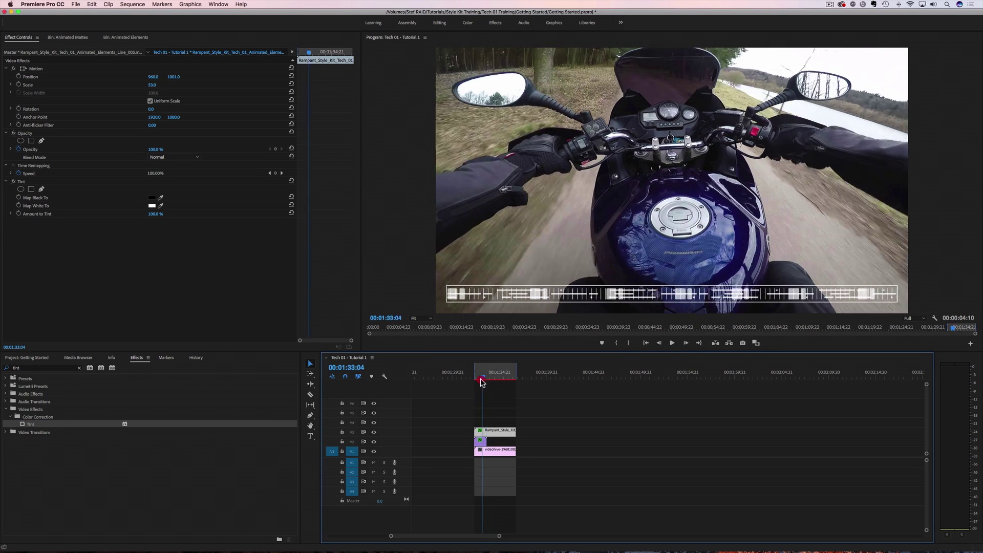
pyautogui.click(493, 434)
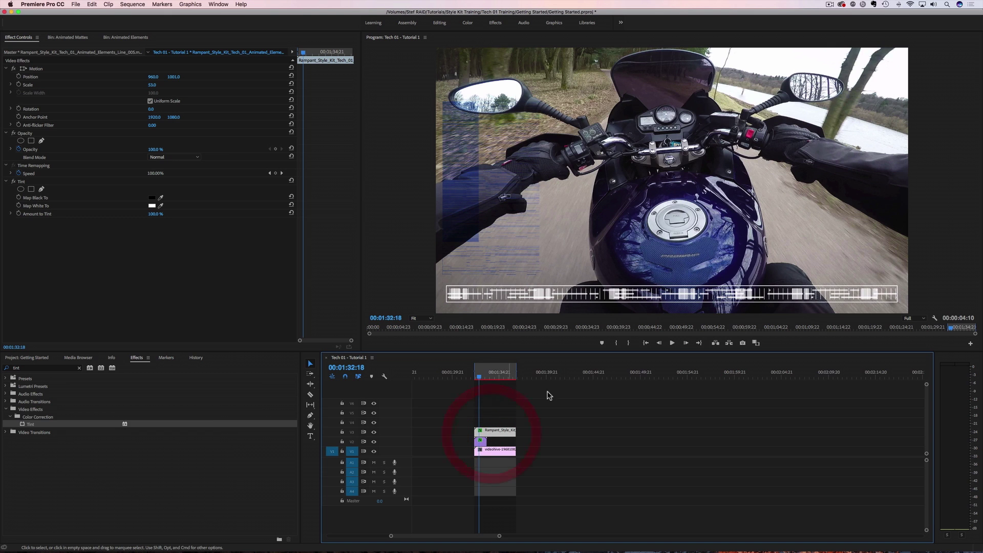
pyautogui.click(174, 159)
pyautogui.click(173, 276)
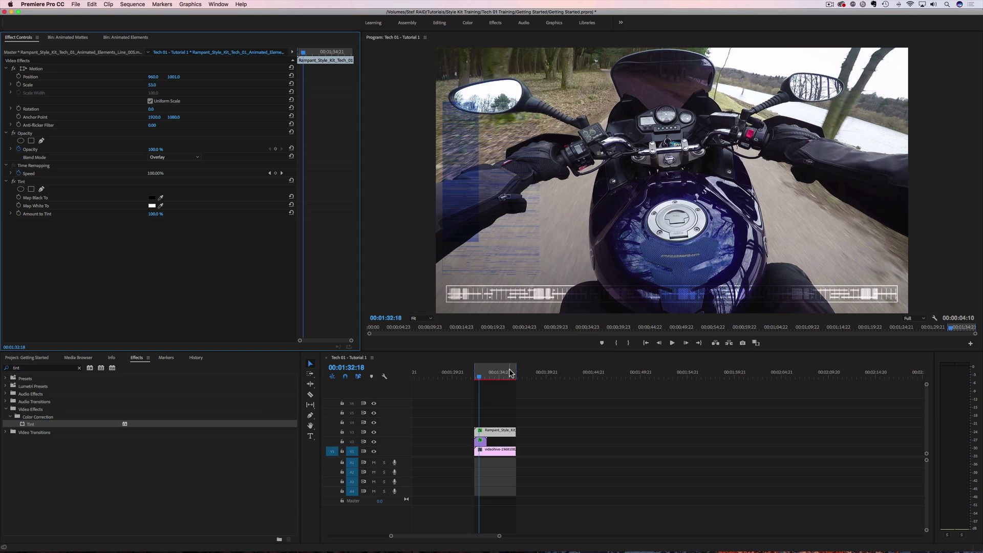
# Step: Open the Glitch Effects bin from the Project panel and dock it in the upper-left panels
pyautogui.click(34, 357)
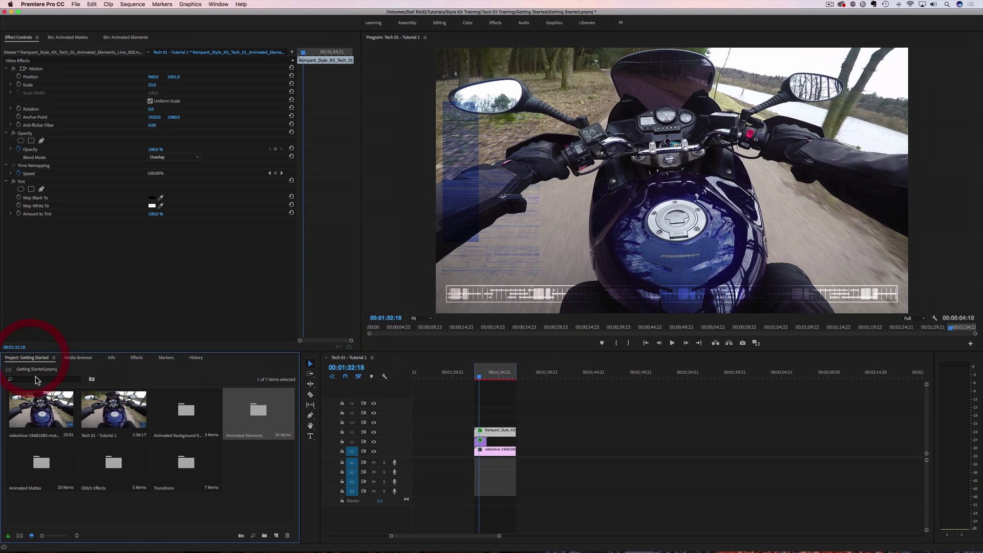
pyautogui.doubleClick(112, 462)
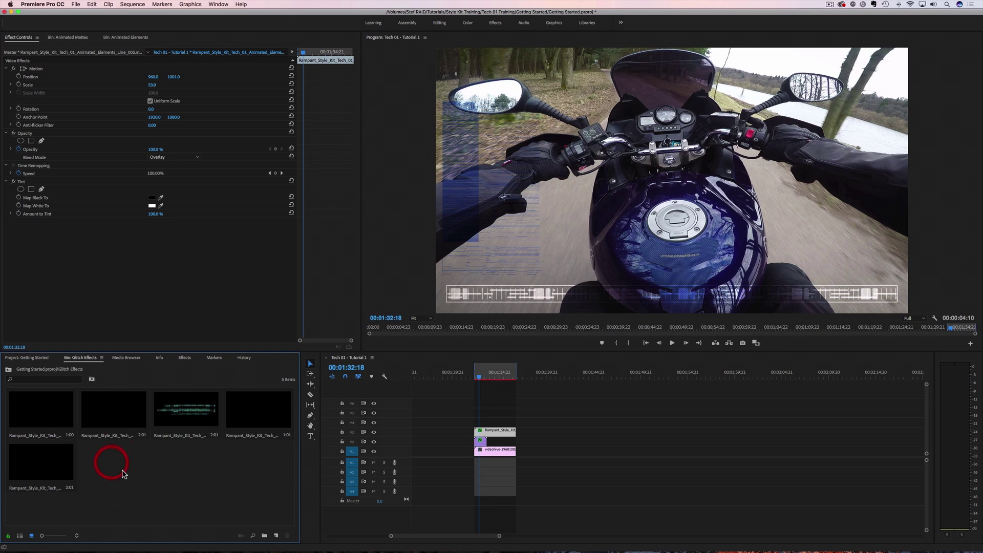
pyautogui.click(131, 274)
pyautogui.click(164, 53)
pyautogui.moveTo(165, 53); pyautogui.dragTo(163, 41)
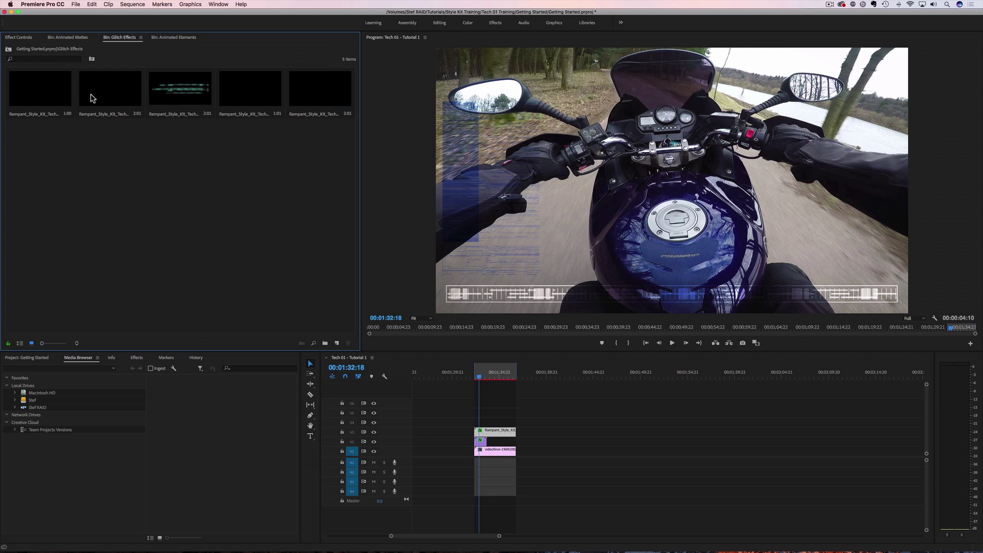
# Step: Place the first glitch clip on track V4 and scrub to preview the green bars
pyautogui.click(32, 96)
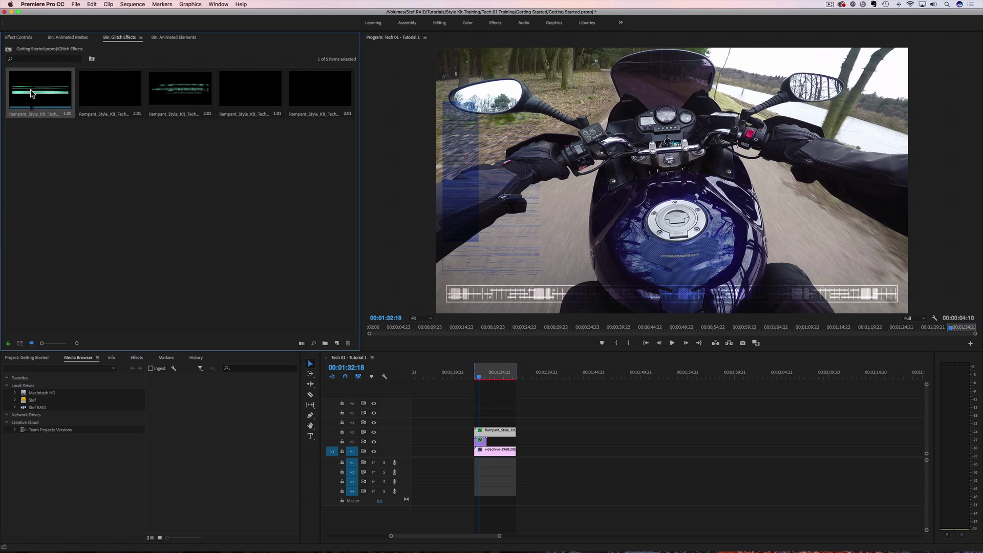
pyautogui.moveTo(18, 90); pyautogui.dragTo(478, 424)
pyautogui.moveTo(479, 377); pyautogui.dragTo(478, 379)
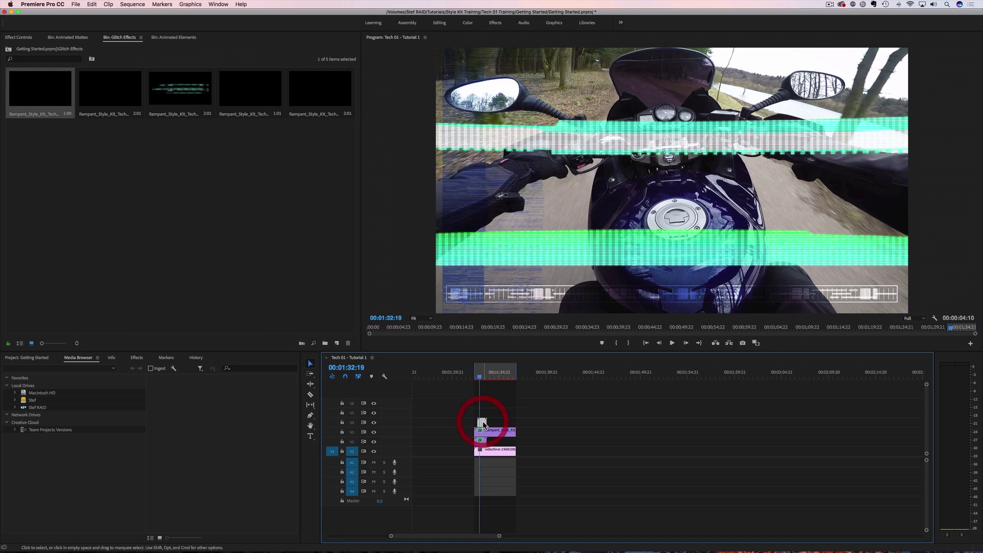
# Step: Try scaling and repositioning the glitch bars in Effect Controls, then undo both changes
pyautogui.click(21, 38)
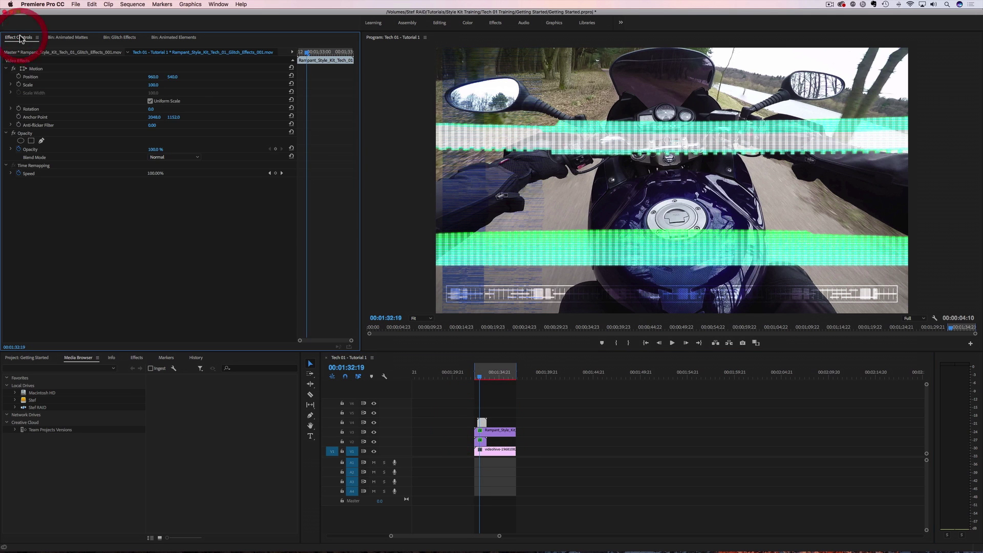
pyautogui.moveTo(152, 84); pyautogui.dragTo(160, 95)
pyautogui.press('super+z')
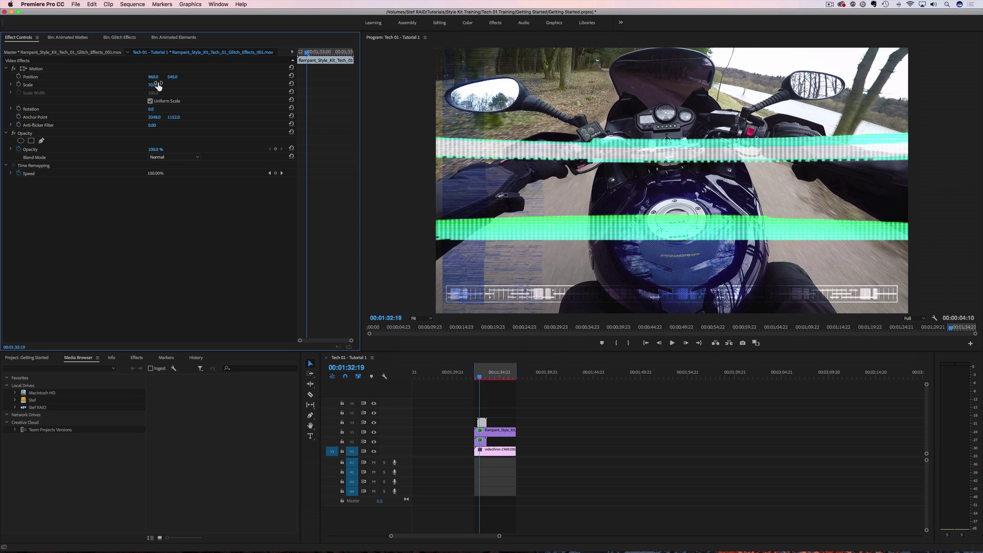
pyautogui.moveTo(177, 77); pyautogui.dragTo(191, 77)
pyautogui.press('super+z')
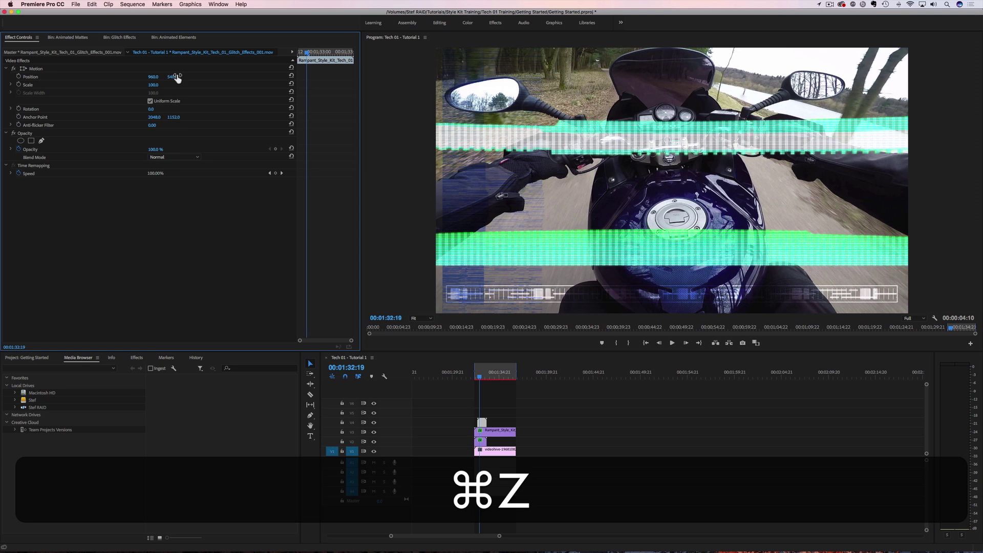
# Step: Set the glitch clip's Opacity blend mode to Overlay after briefly trying Screen
pyautogui.click(171, 157)
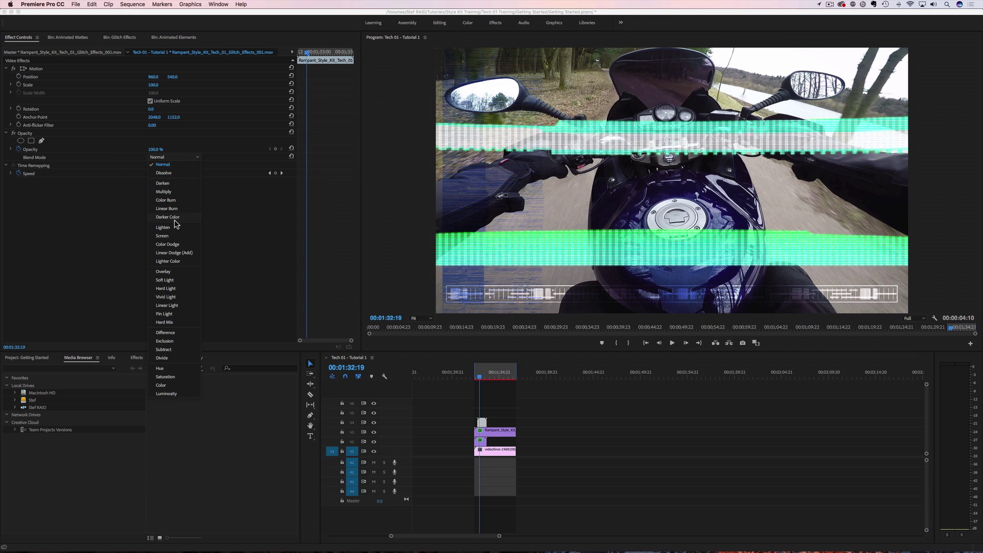
pyautogui.click(168, 237)
pyautogui.click(166, 158)
pyautogui.click(164, 272)
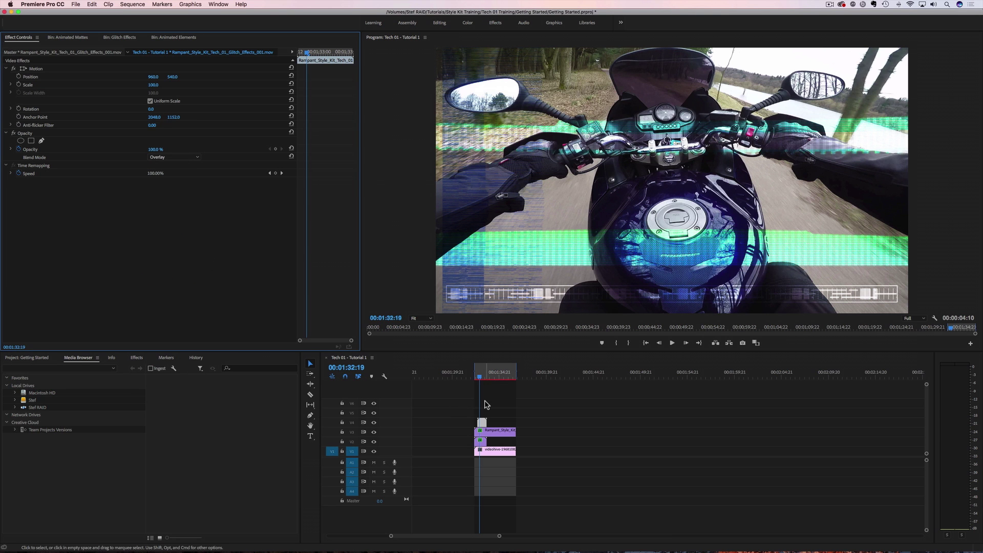
# Step: Alt-drag the short glitch clip to create spaced copies further along track V4
pyautogui.press('alt')
pyautogui.moveTo(487, 422); pyautogui.dragTo(513, 424)
pyautogui.press('alt')
pyautogui.press('alt')
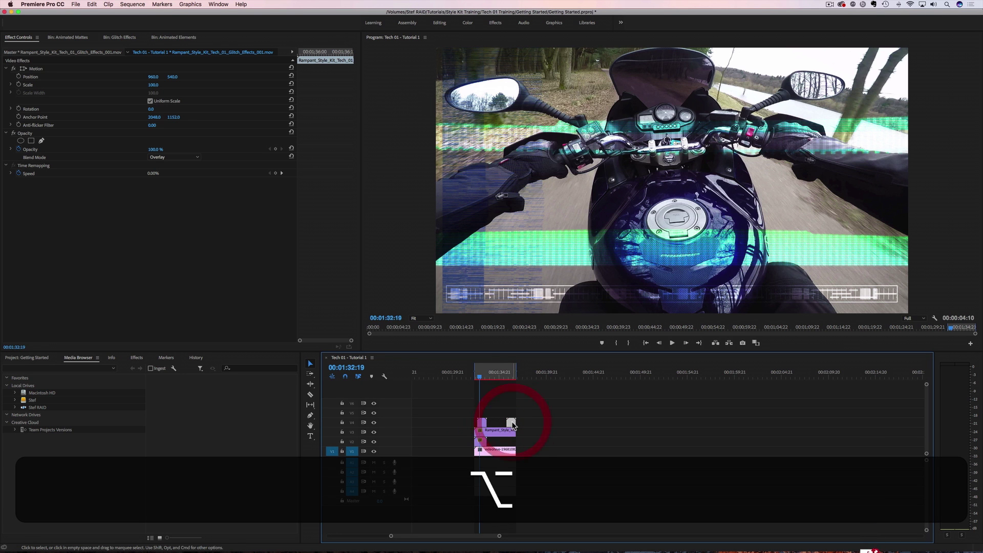
pyautogui.moveTo(513, 424); pyautogui.dragTo(496, 423)
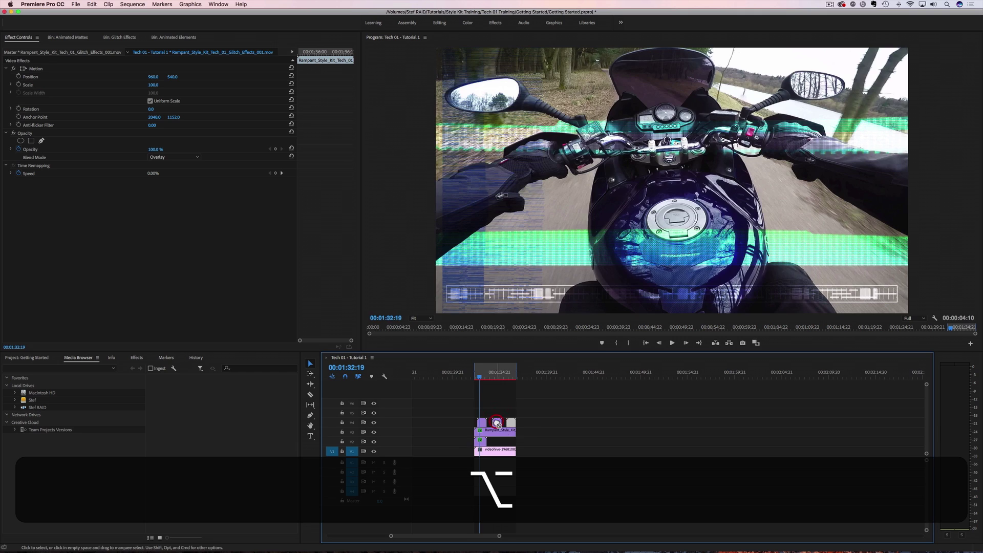
# Step: Play back the layered glitch section from just before the copies
pyautogui.click(474, 380)
pyautogui.click(474, 380)
pyautogui.press('space')
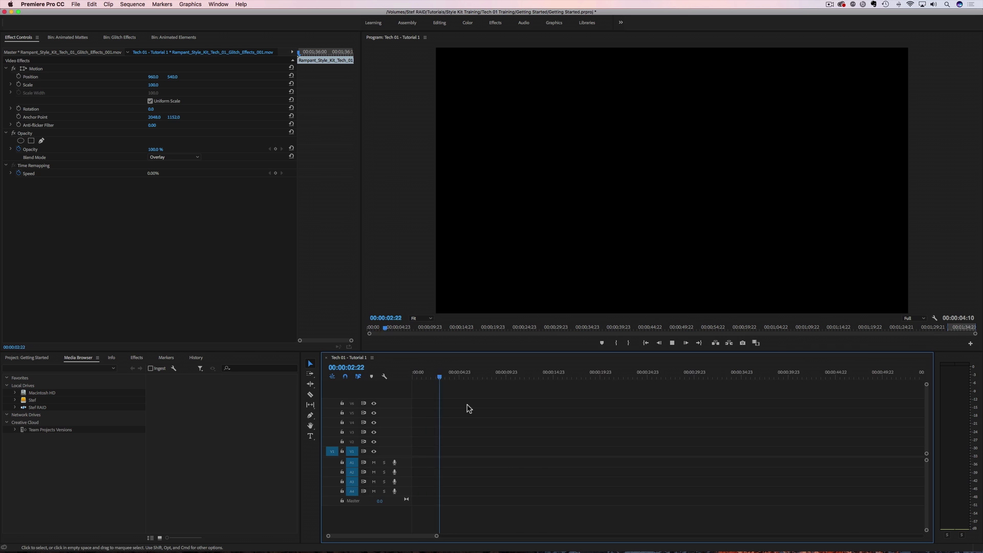
# Step: Stop playback, open the Animated Background Elements folder as a bin, and dock it with the Effect Controls group
pyautogui.press('Down')
pyautogui.click(467, 376)
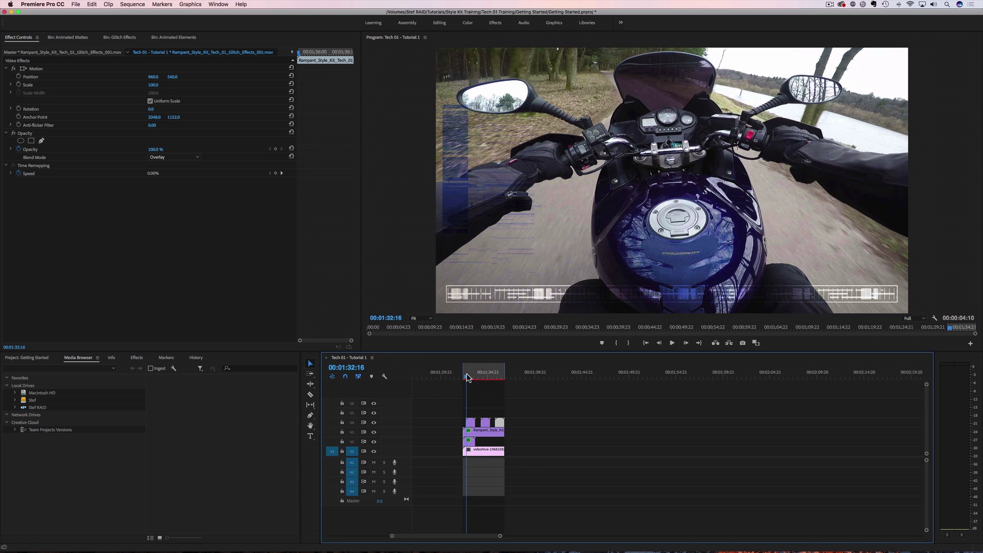
pyautogui.click(32, 357)
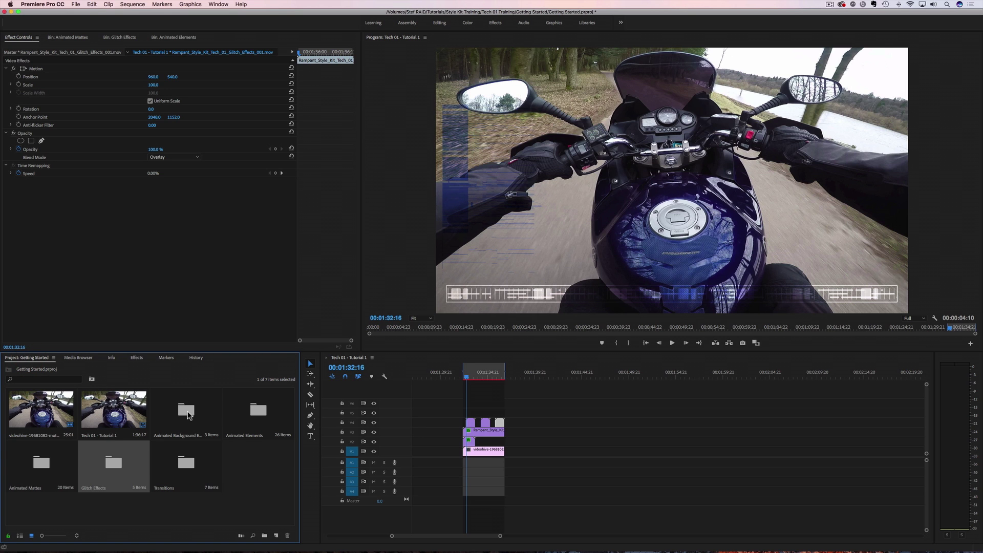
pyautogui.doubleClick(185, 415)
pyautogui.moveTo(111, 359); pyautogui.dragTo(214, 40)
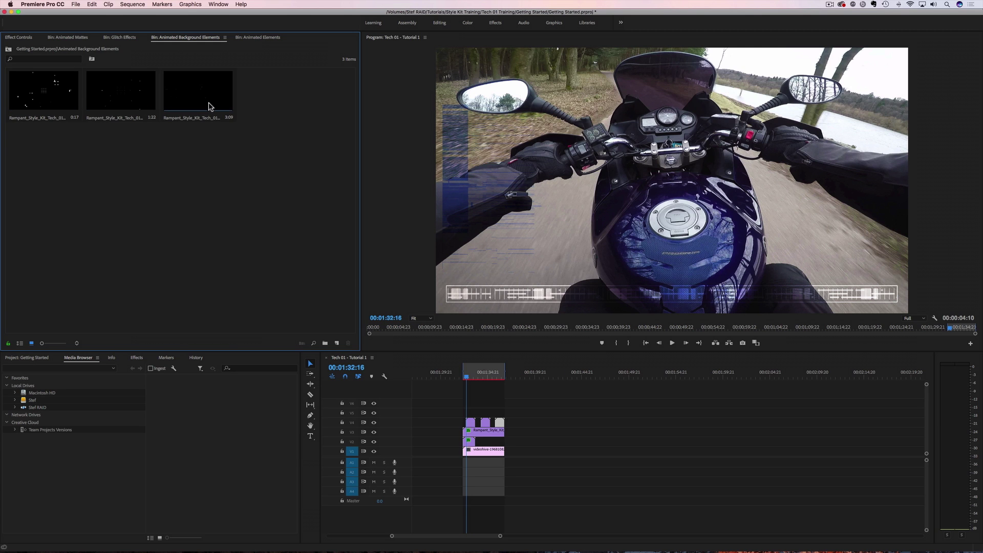
# Step: Preview Animated_Background_Elements_003 in the Source Monitor, then place it on V5, nudged slightly later
pyautogui.doubleClick(185, 98)
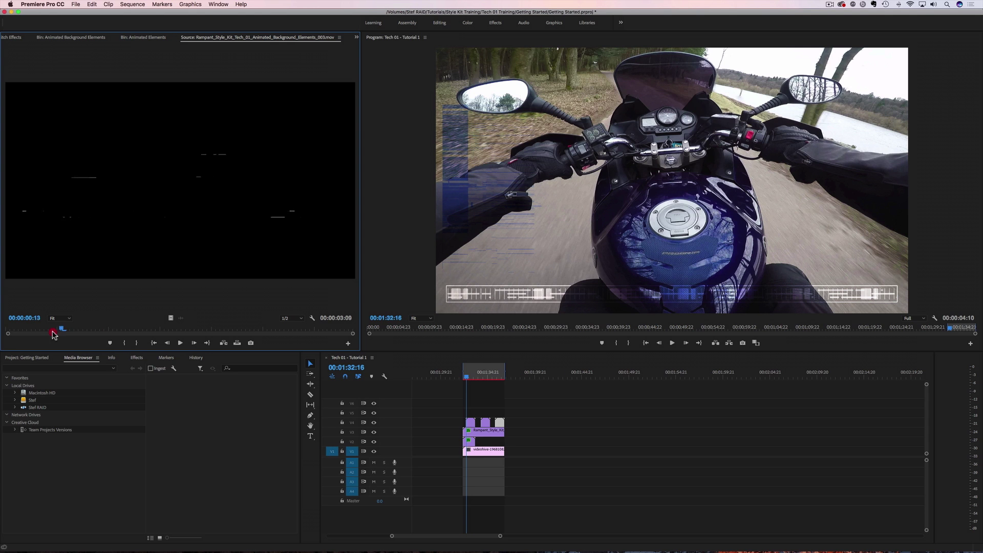
pyautogui.click(180, 343)
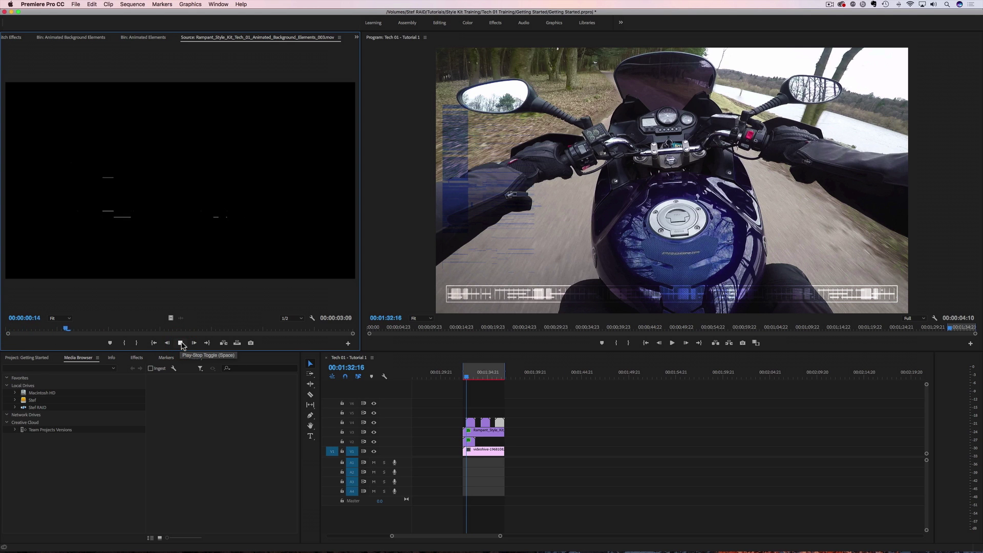
pyautogui.click(181, 343)
pyautogui.moveTo(421, 332); pyautogui.dragTo(480, 385)
pyautogui.moveTo(474, 413); pyautogui.dragTo(478, 414)
pyautogui.moveTo(472, 380); pyautogui.dragTo(466, 380)
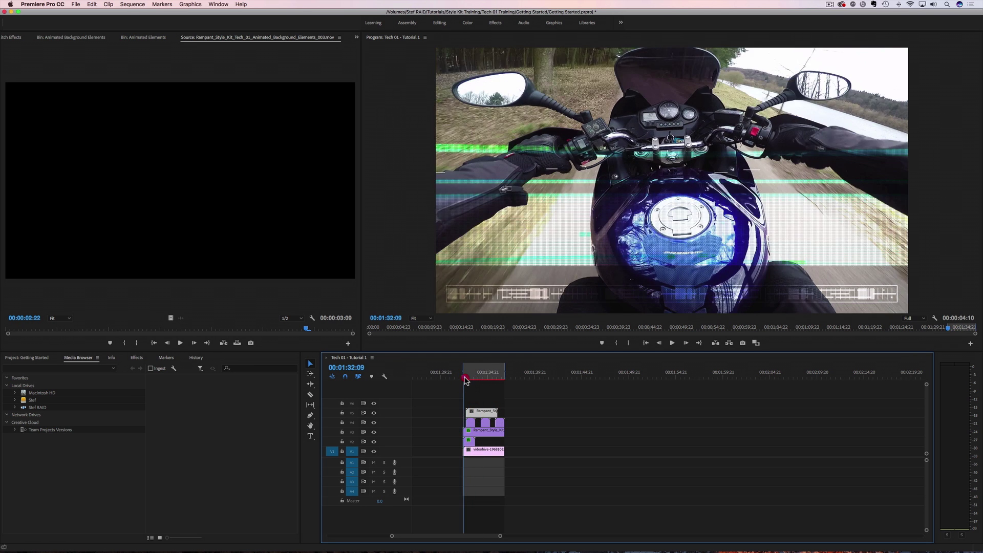
# Step: Undo the nudge, Alt-drag an offset copy of the _003 clip onto V6, and restore Effect Controls
pyautogui.press('super+z')
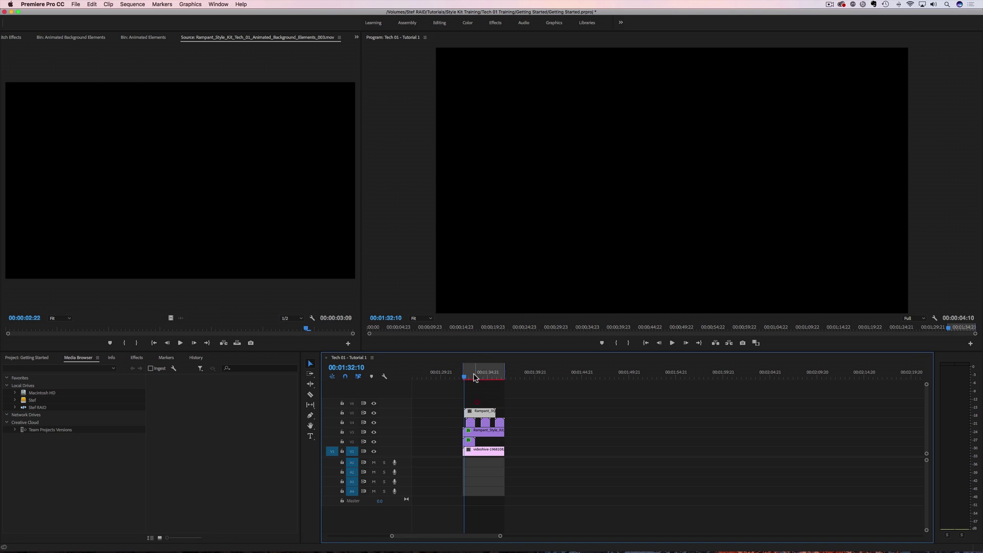
pyautogui.click(486, 379)
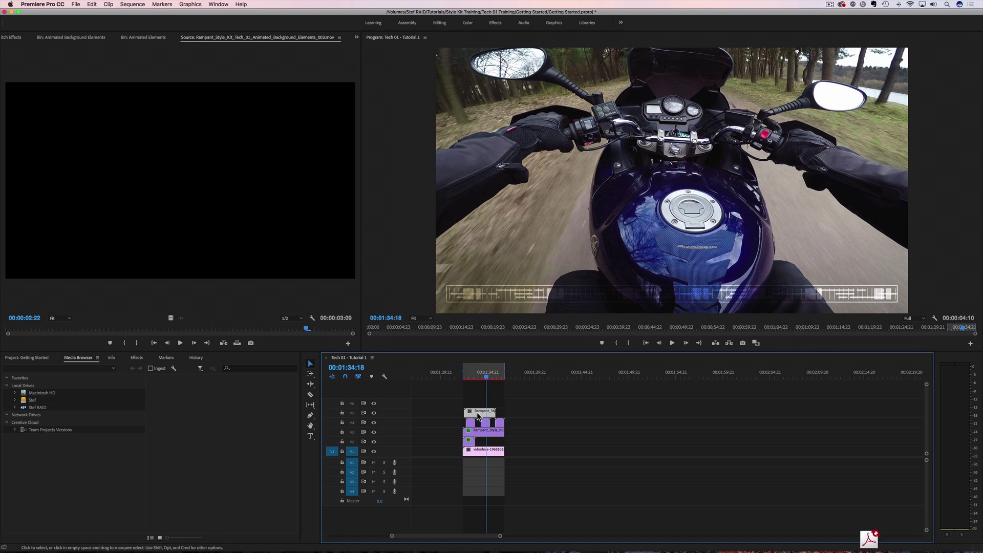
pyautogui.moveTo(478, 415)
pyautogui.mouseDown()
pyautogui.moveTo(491, 409)
pyautogui.moveTo(482, 404)
pyautogui.mouseUp()
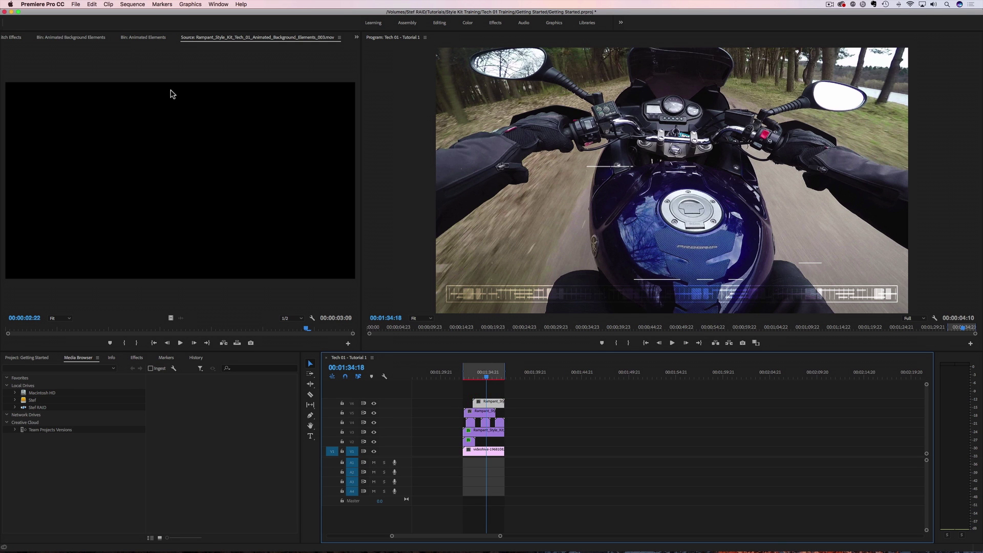
pyautogui.click(357, 37)
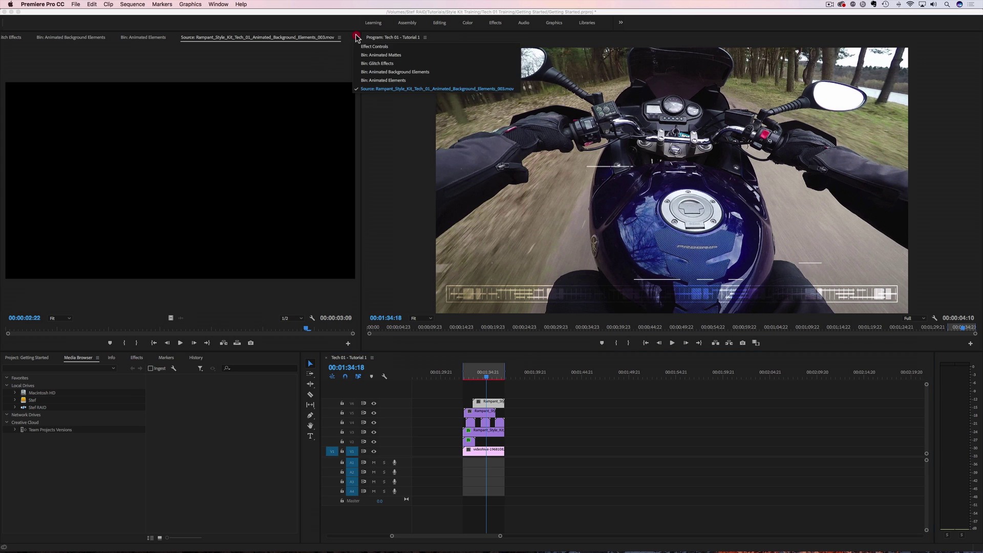
pyautogui.click(375, 47)
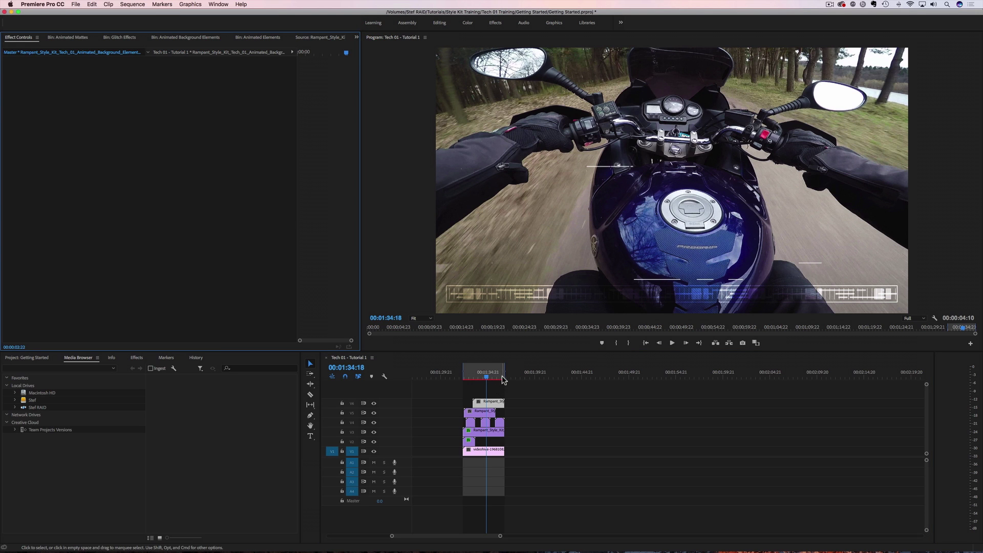
# Step: Change the V6 background copy's Position Y from 540 to 452, then scrub back to check
pyautogui.click(356, 37)
pyautogui.click(376, 50)
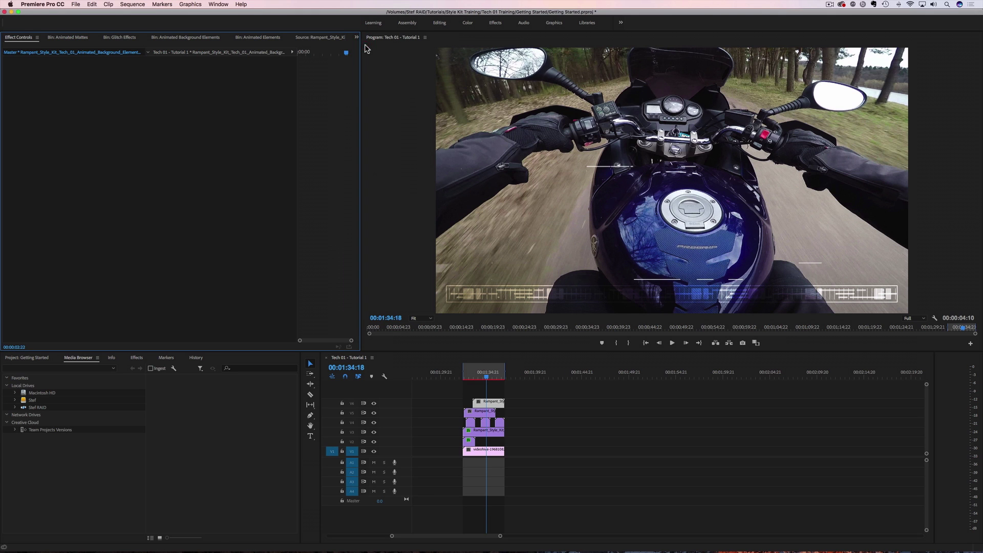
pyautogui.click(493, 404)
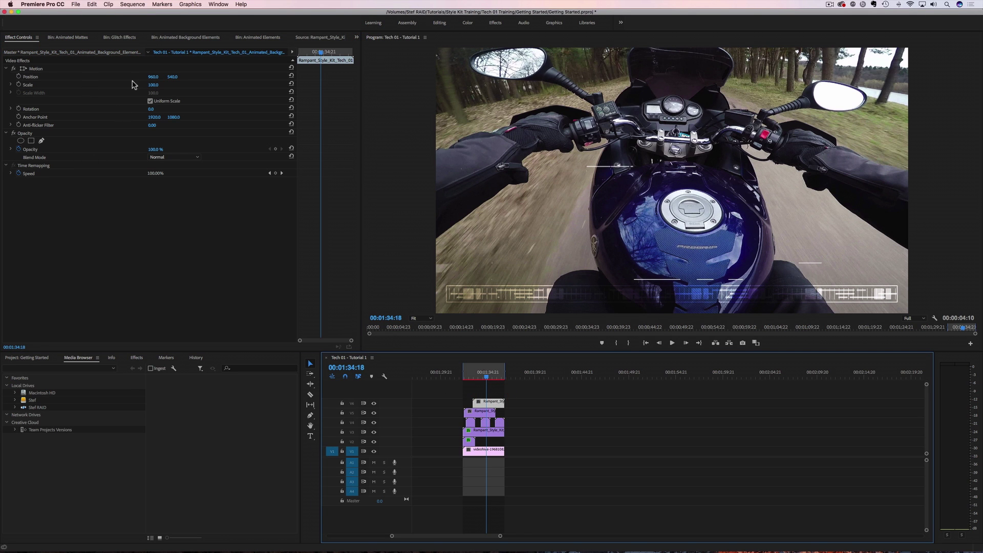
pyautogui.moveTo(174, 80); pyautogui.dragTo(129, 81)
pyautogui.moveTo(482, 378); pyautogui.dragTo(458, 378)
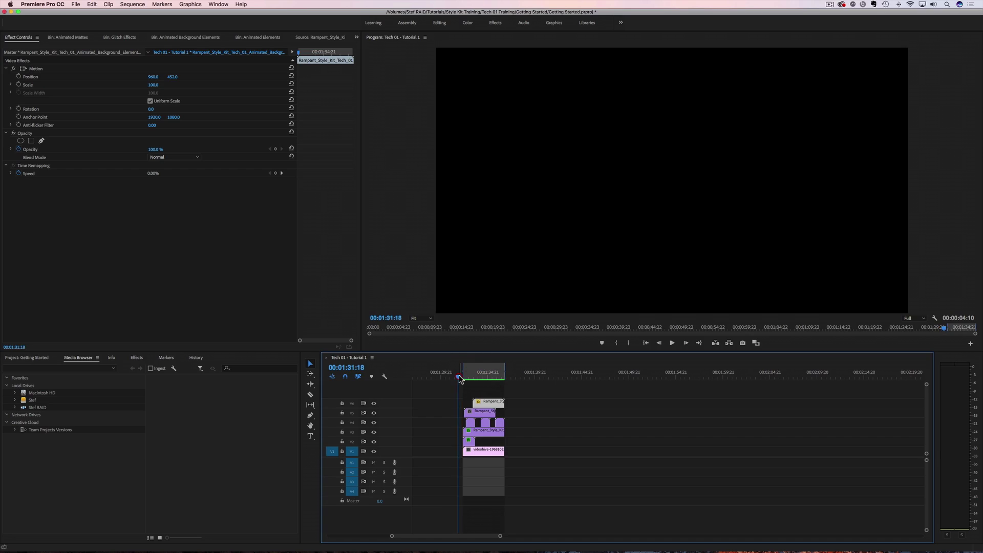
pyautogui.press('space')
pyautogui.press('space')
pyautogui.hscroll(10, 481, 409)
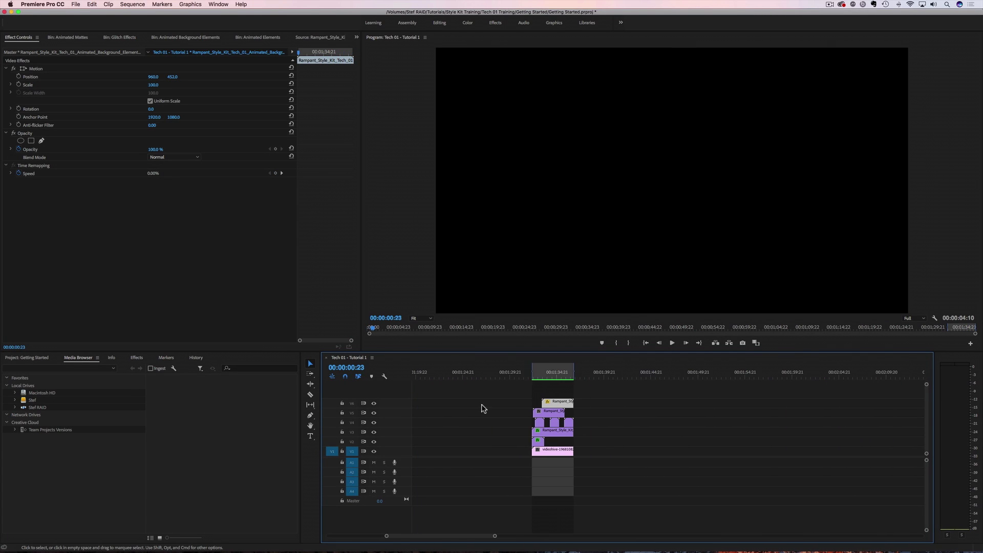
pyautogui.click(528, 377)
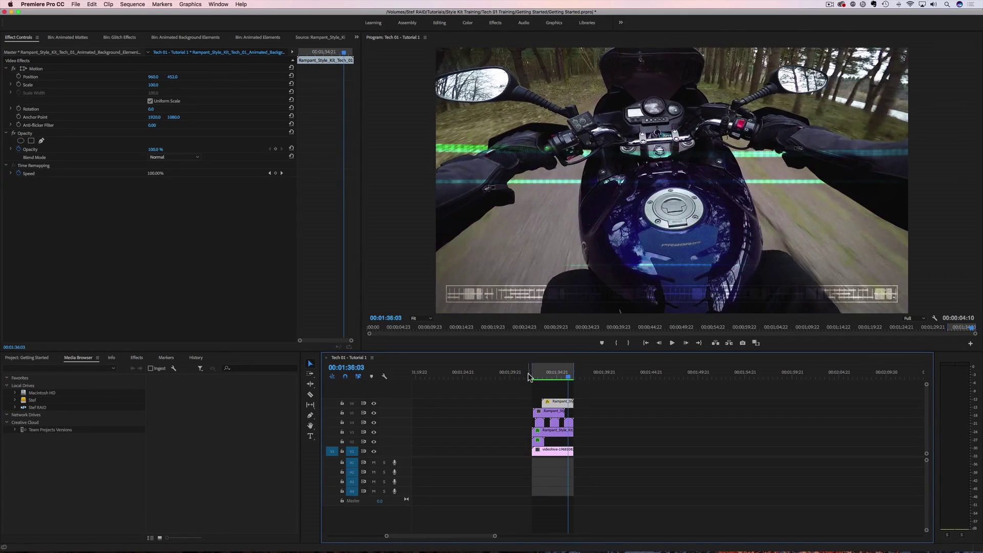
pyautogui.click(529, 377)
pyautogui.press('space')
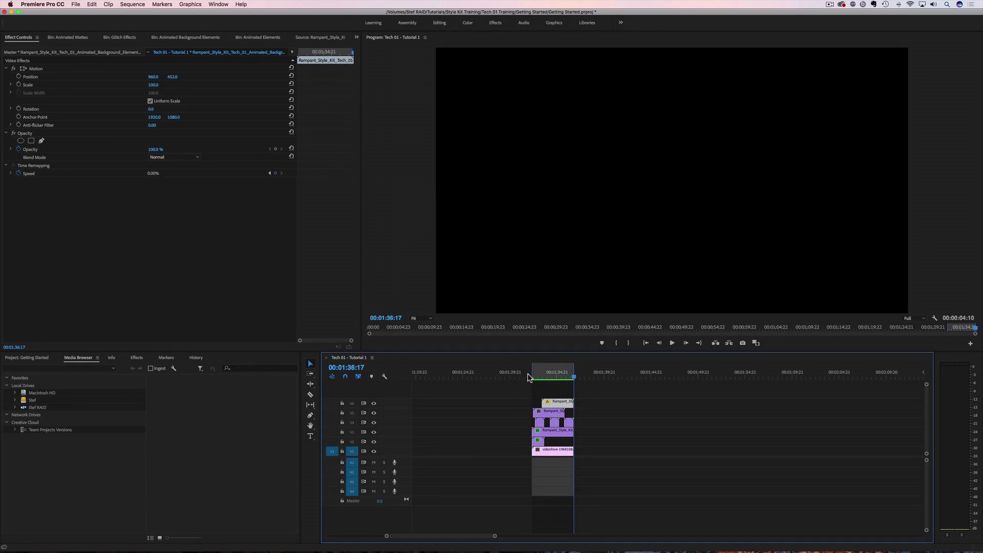
pyautogui.press('space')
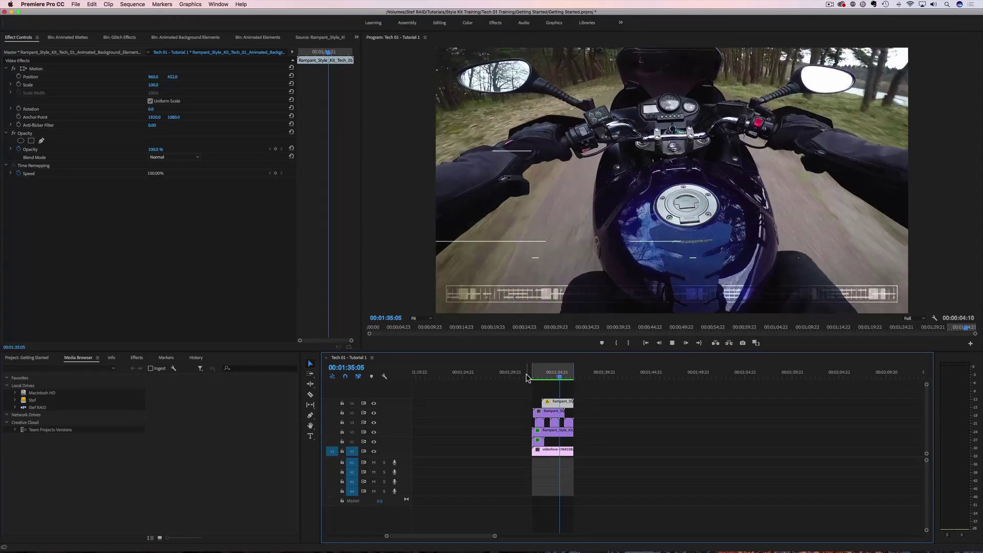
pyautogui.click(527, 377)
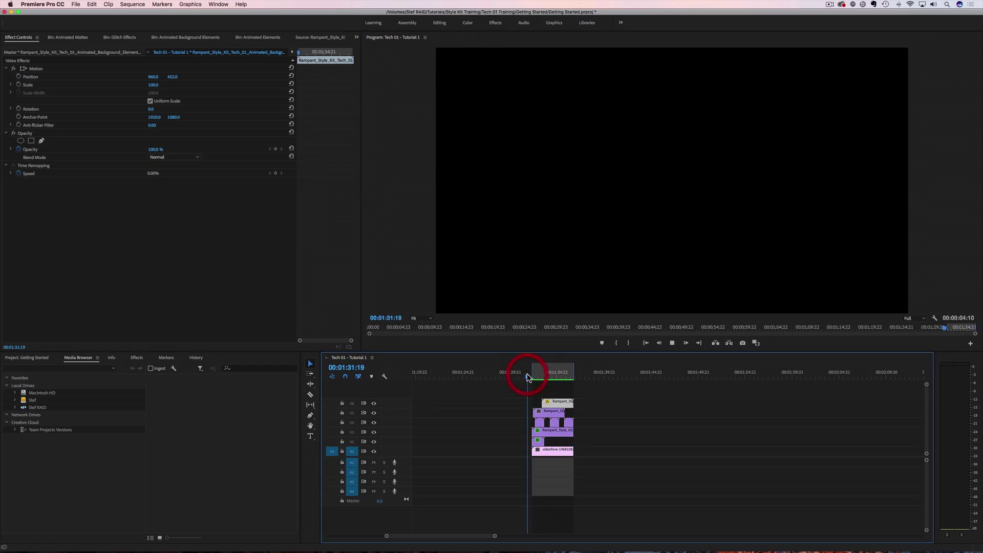
pyautogui.press('space')
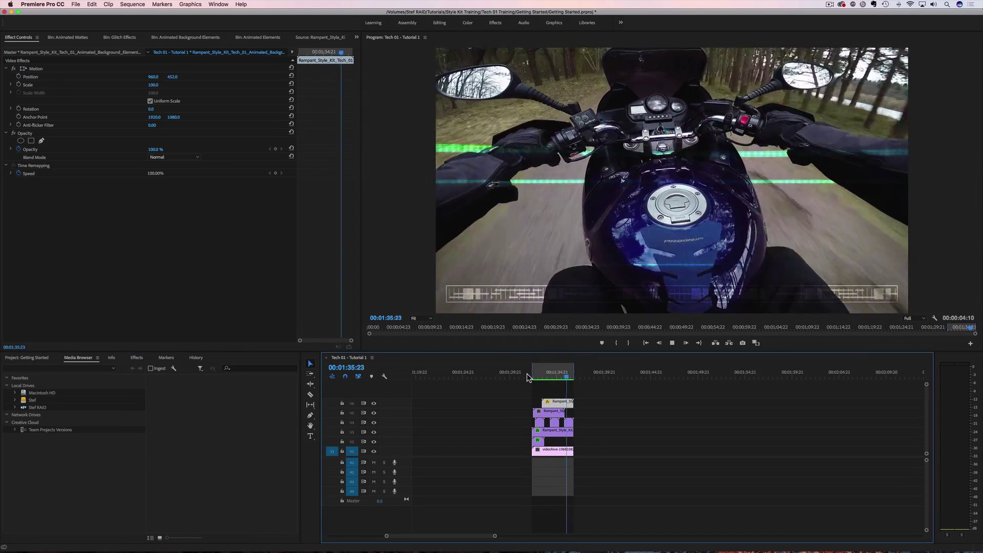
pyautogui.click(527, 377)
pyautogui.press('space')
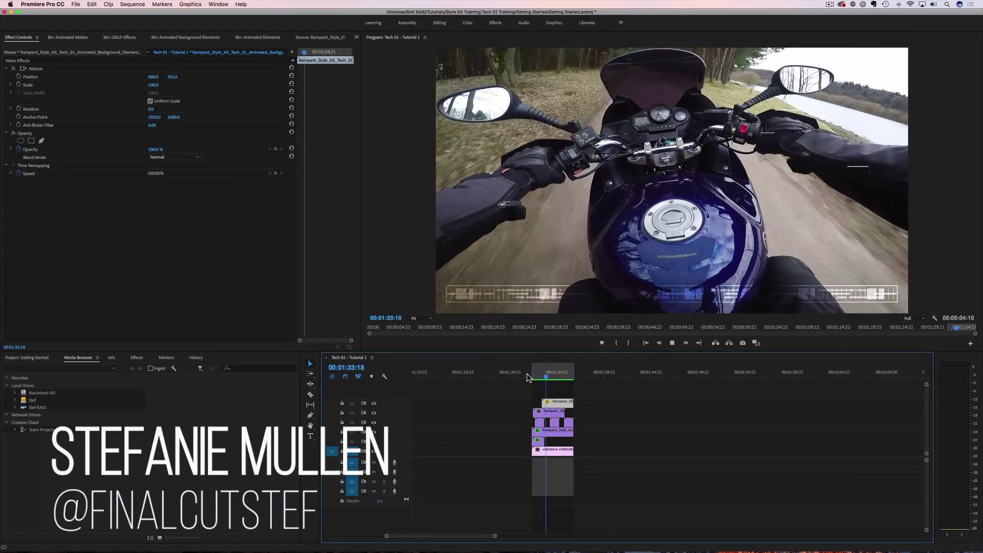